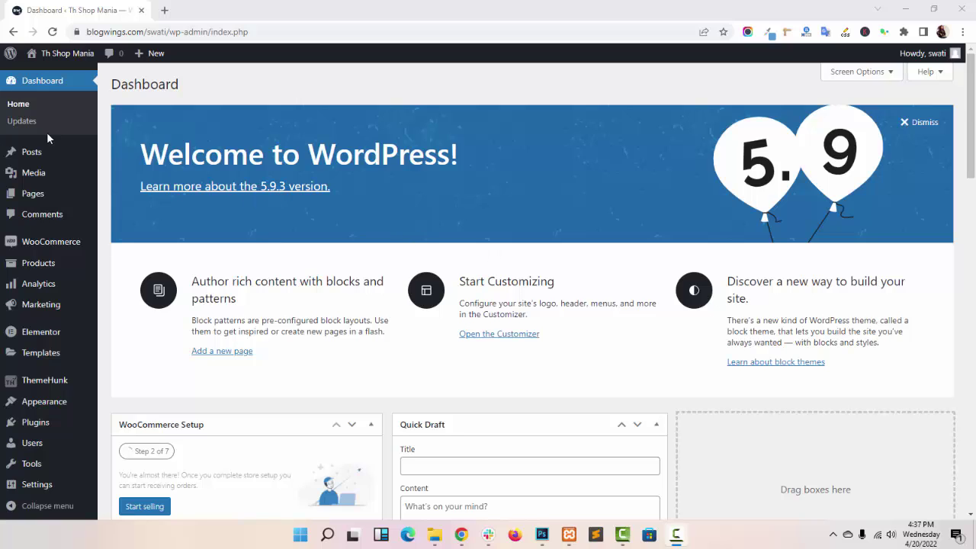
- Open the All Posts list from the WordPress dashboard sidebar
{"action": "left_click", "coordinate": [42, 157]}
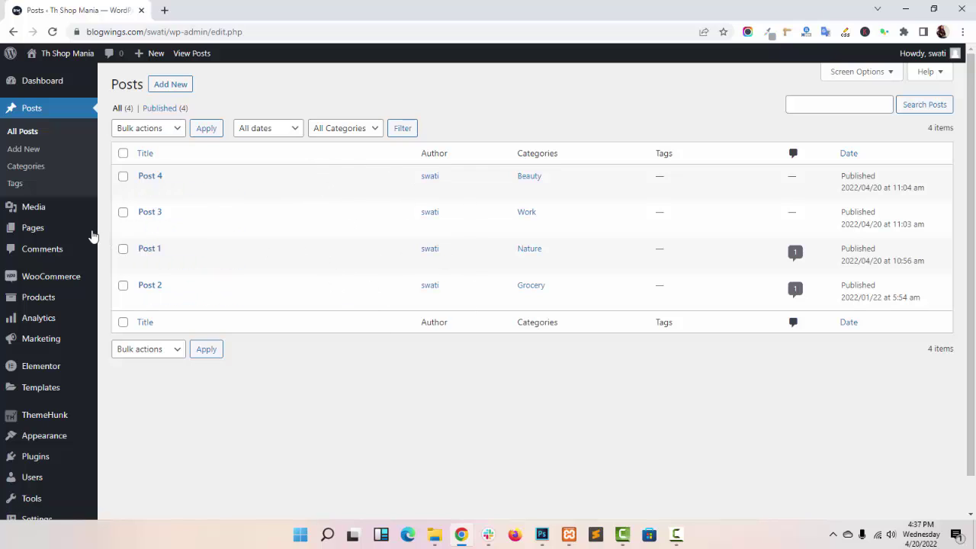
- Create a new page, dismiss the backup notice, and title it 'Post List Block'
{"action": "left_click", "coordinate": [67, 231]}
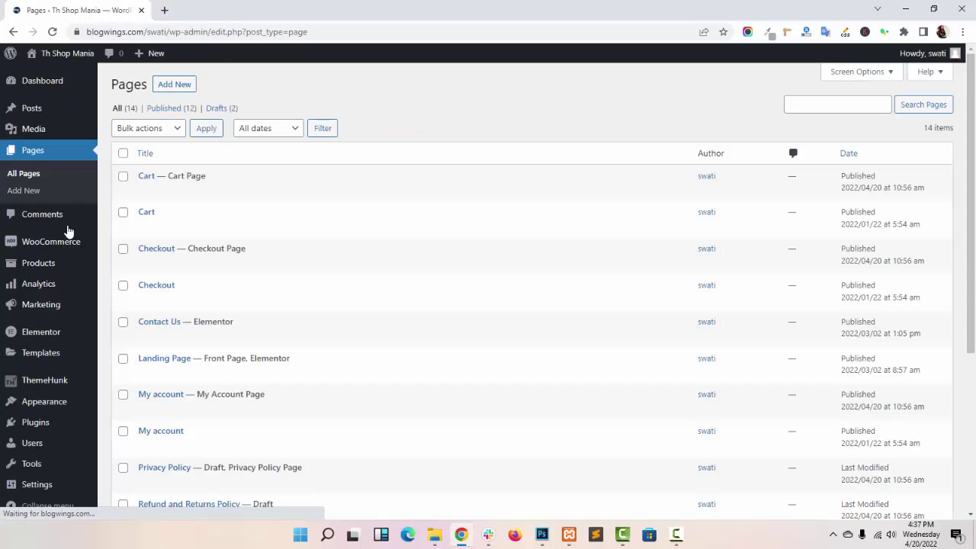
{"action": "left_click", "coordinate": [180, 86]}
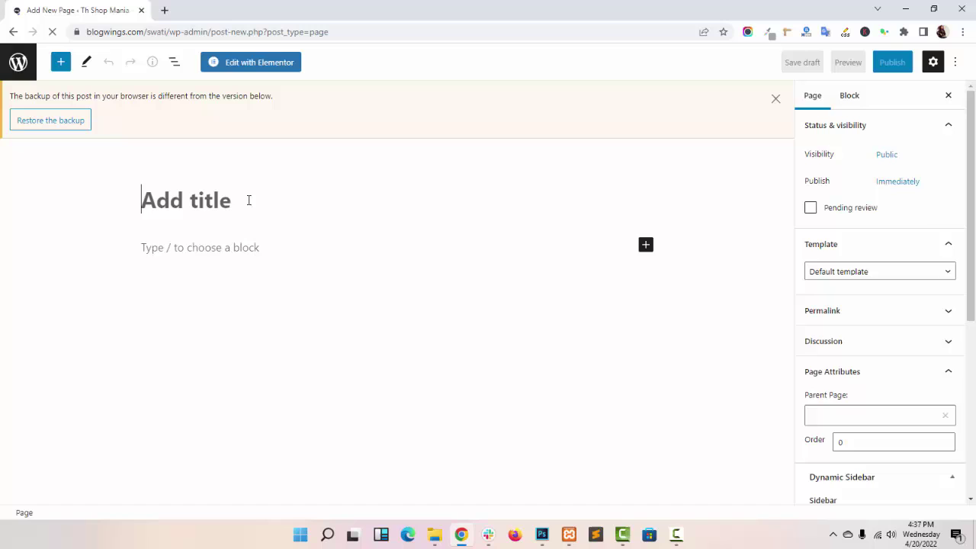
{"action": "left_click", "coordinate": [775, 98]}
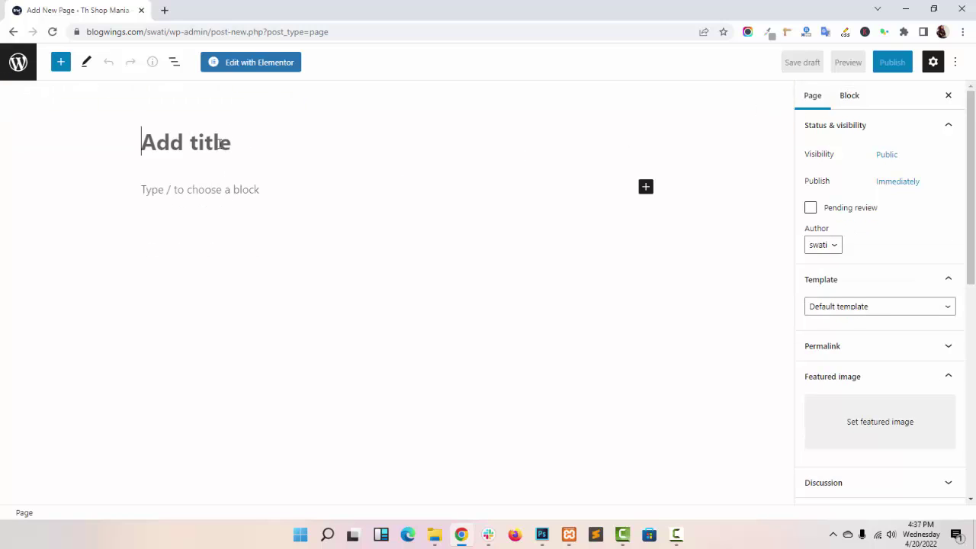
{"action": "type", "text": "Post"}
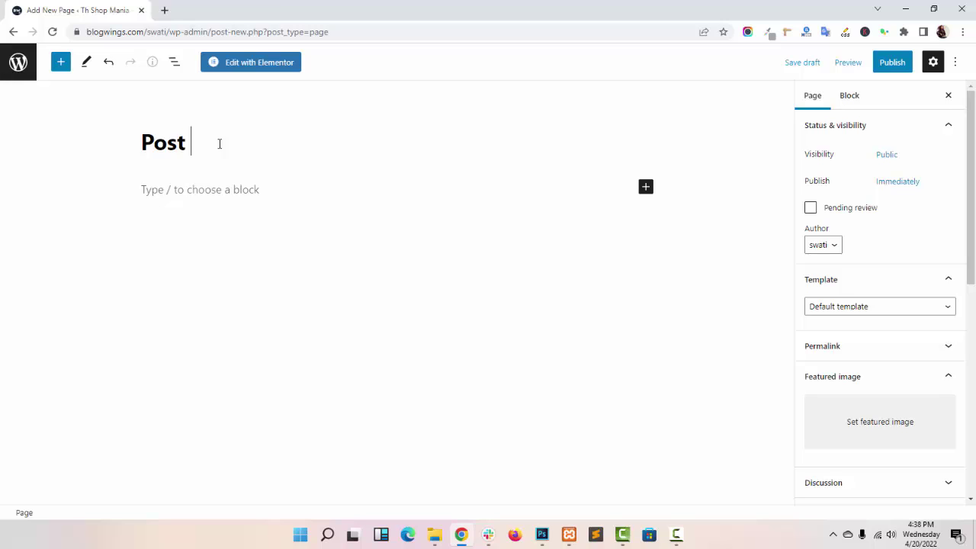
{"action": "type", "text": " List Block"}
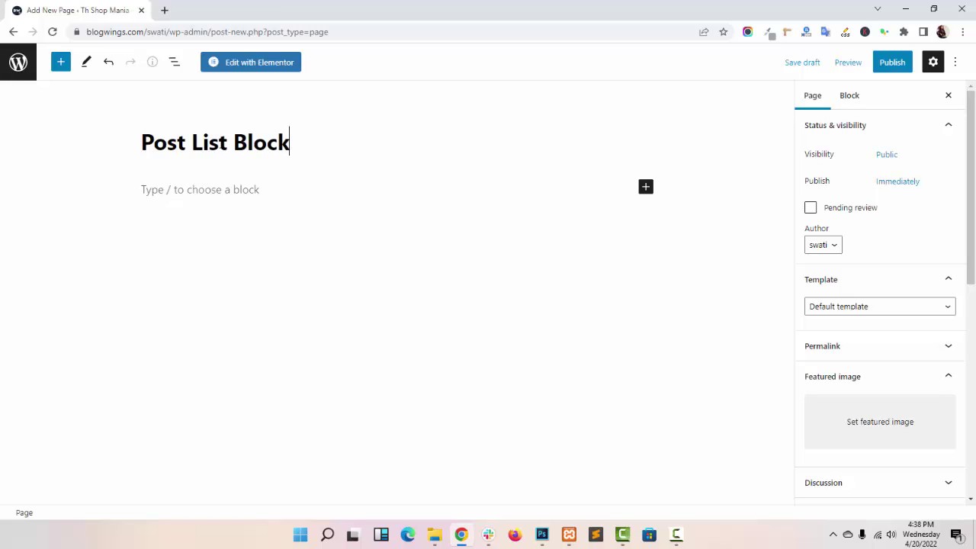
- Insert the Post List block by searching 'Post list' in the block library
{"action": "left_click", "coordinate": [61, 64]}
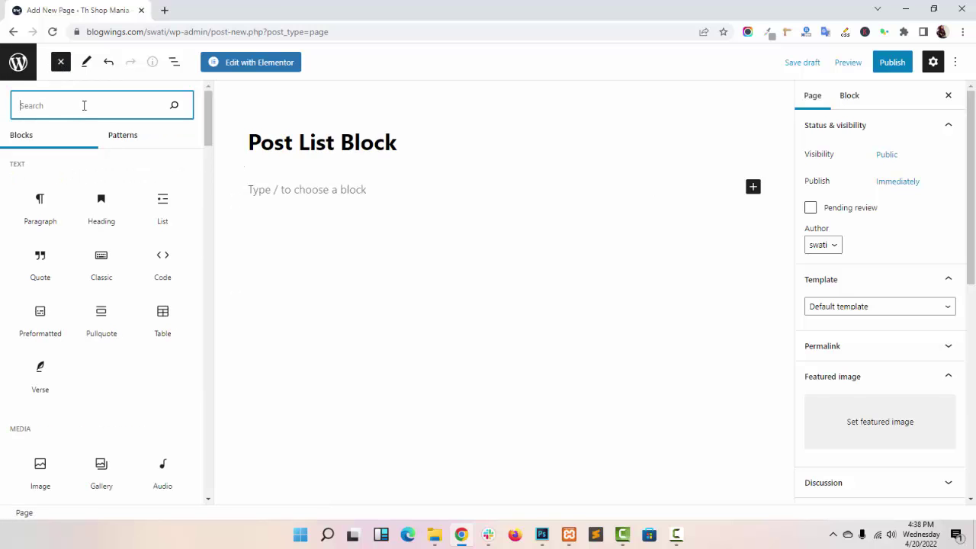
{"action": "type", "text": "Post"}
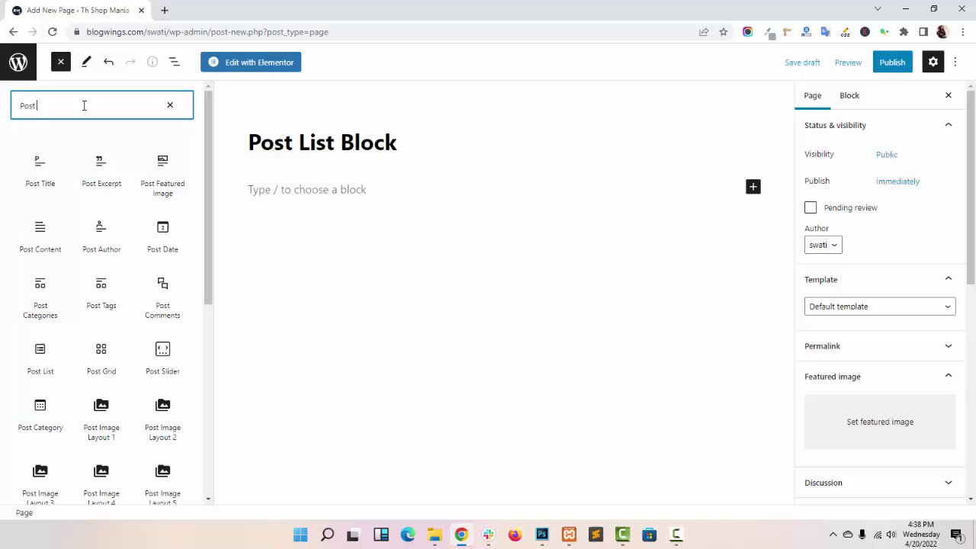
{"action": "type", "text": " list block"}
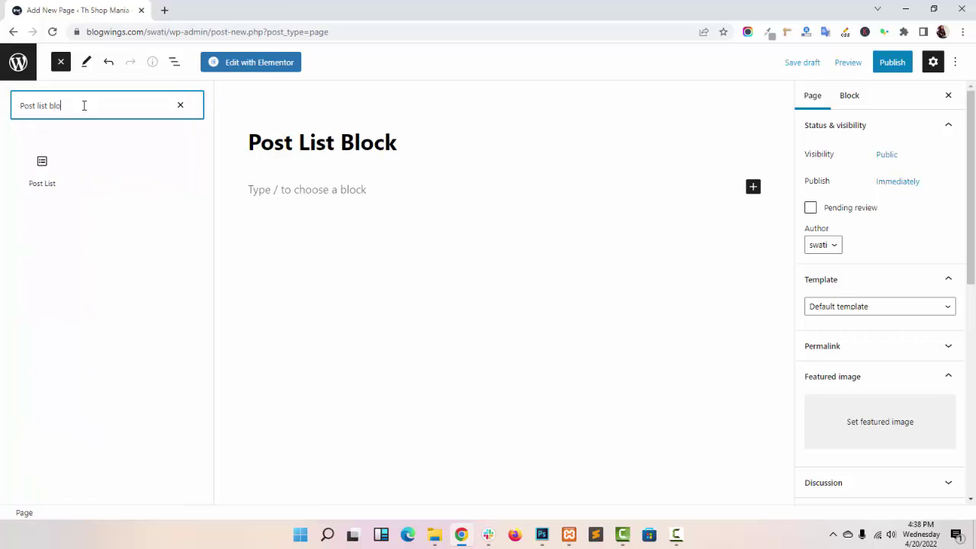
{"action": "left_click", "coordinate": [46, 167]}
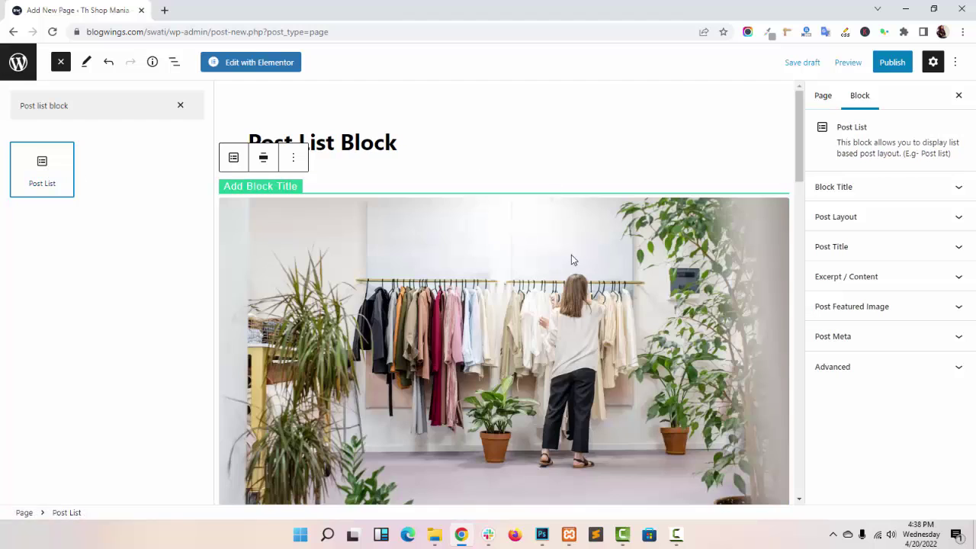
{"action": "left_click", "coordinate": [429, 277]}
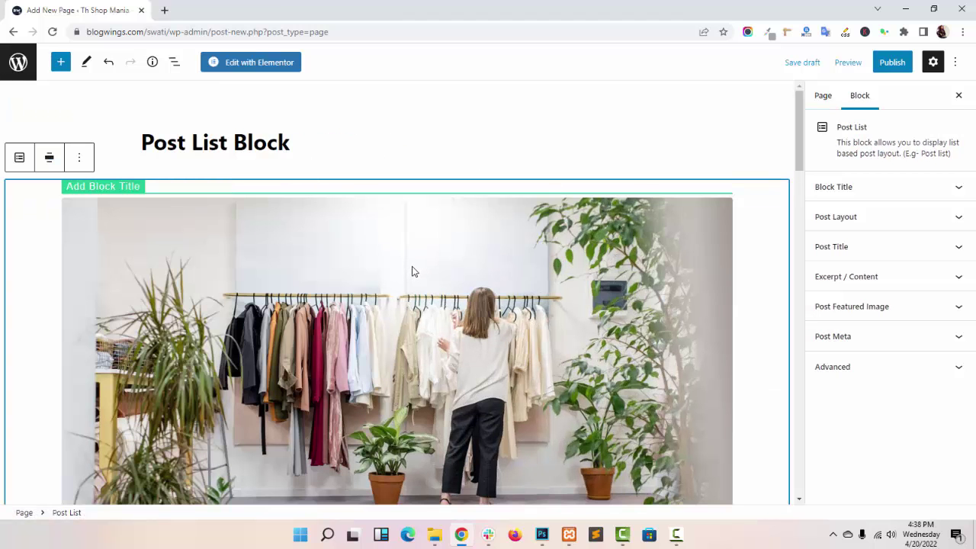
{"action": "scroll", "coordinate": [412, 271], "scroll_direction": "down", "scroll_amount": 7}
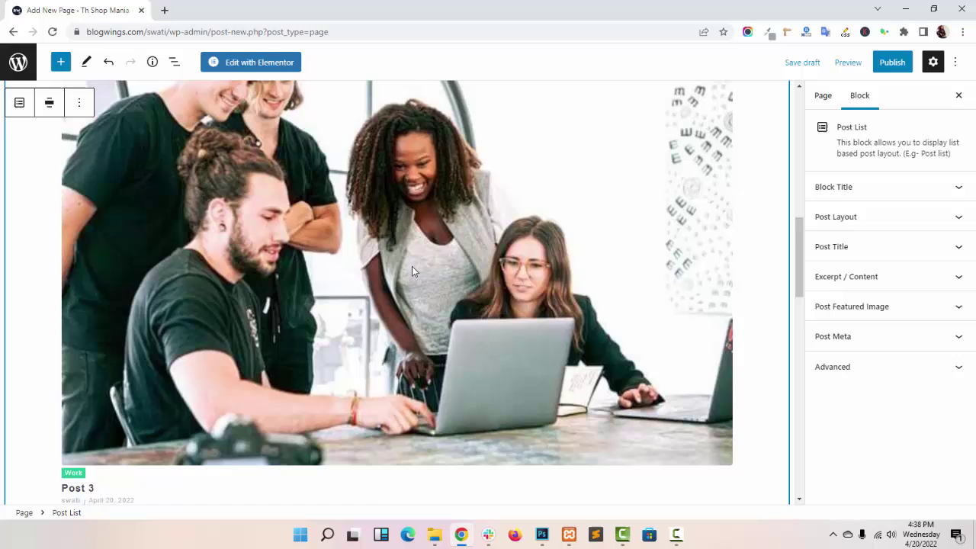
{"action": "scroll", "coordinate": [411, 272], "scroll_direction": "down", "scroll_amount": 5}
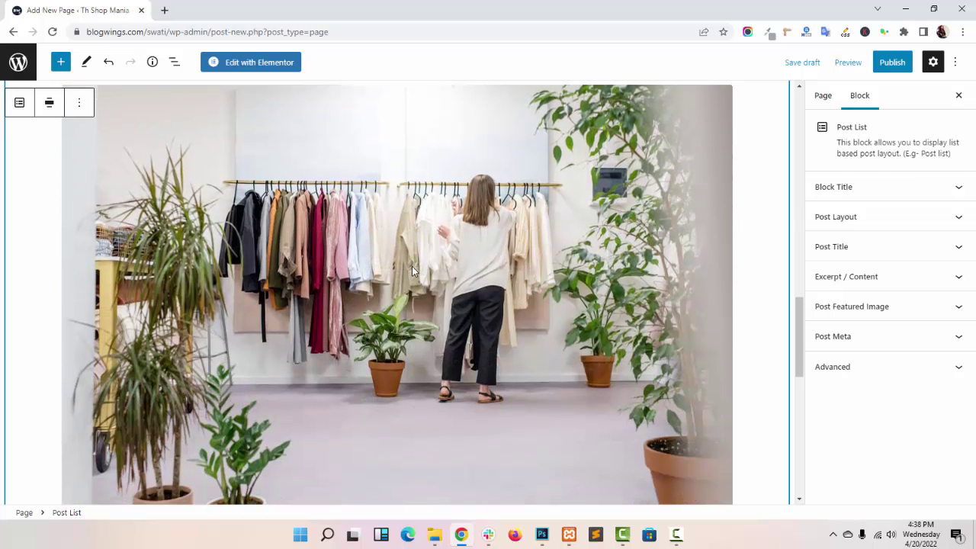
{"action": "scroll", "coordinate": [412, 272], "scroll_direction": "up", "scroll_amount": 12}
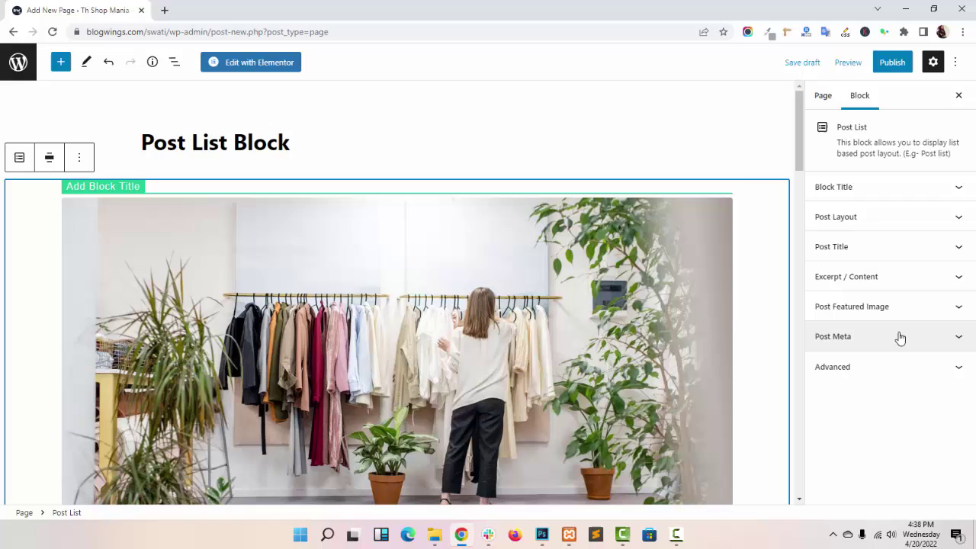
- Keep the block title shown and change its text to 'My Block Title'
{"action": "left_click", "coordinate": [872, 191]}
{"action": "scroll", "coordinate": [884, 158], "scroll_direction": "up", "scroll_amount": 1}
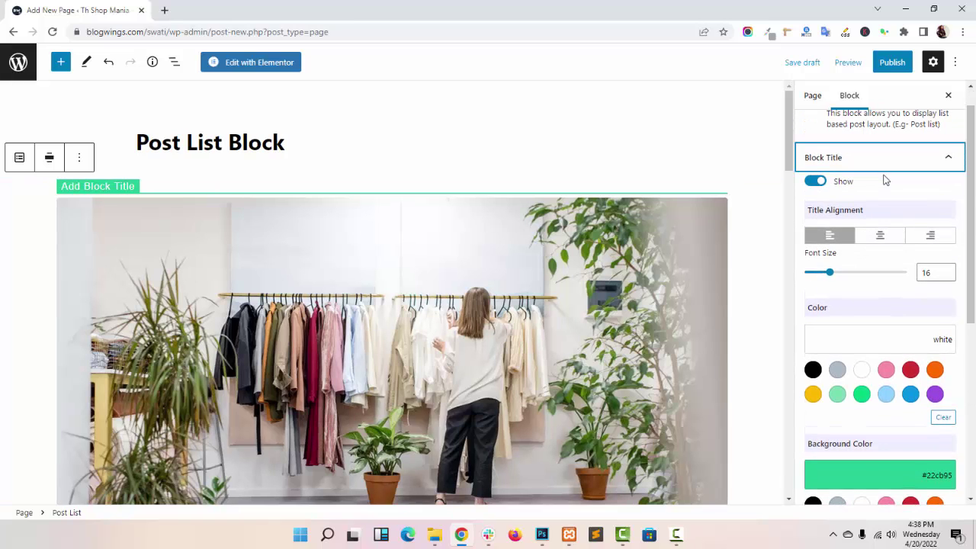
{"action": "left_click", "coordinate": [820, 184]}
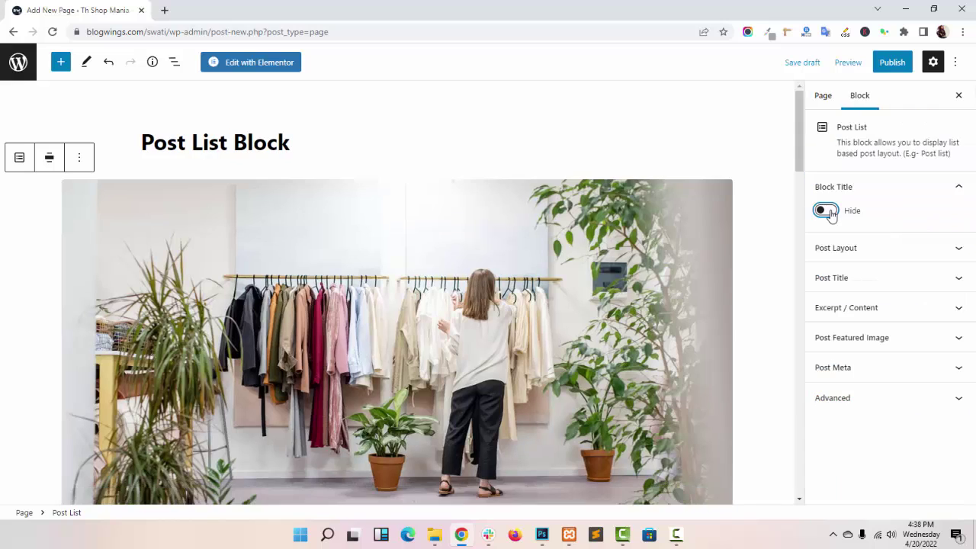
{"action": "left_click", "coordinate": [827, 211]}
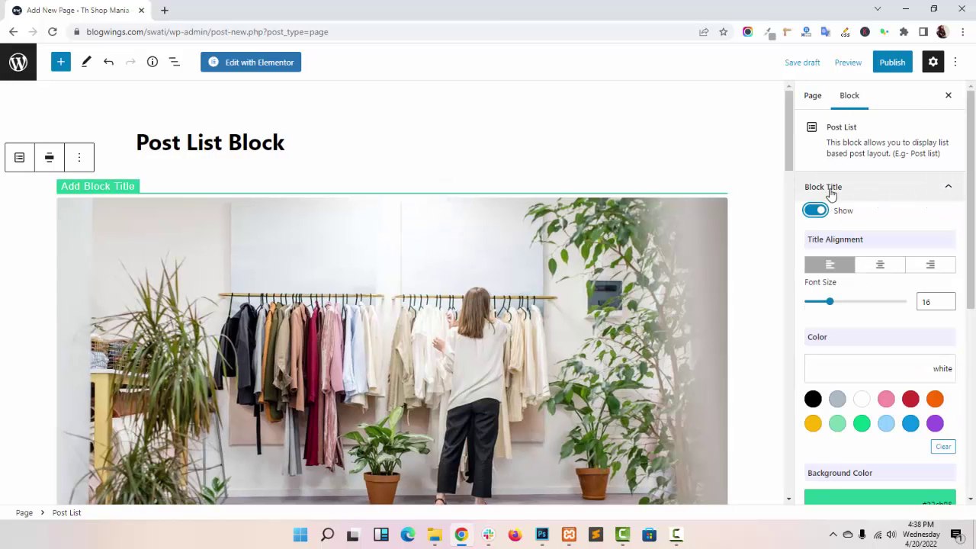
{"action": "triple_click", "coordinate": [133, 185]}
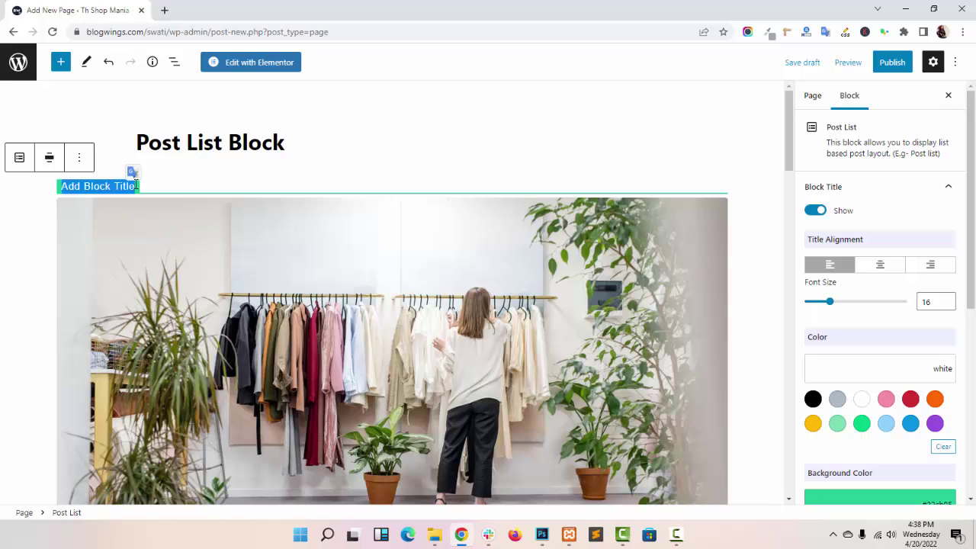
{"action": "type", "text": "My"}
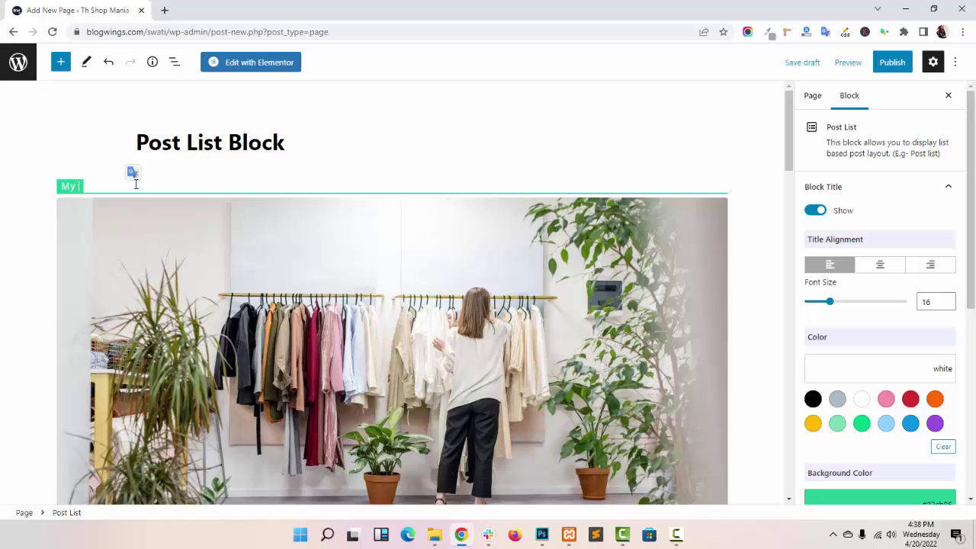
{"action": "type", "text": " Block Title"}
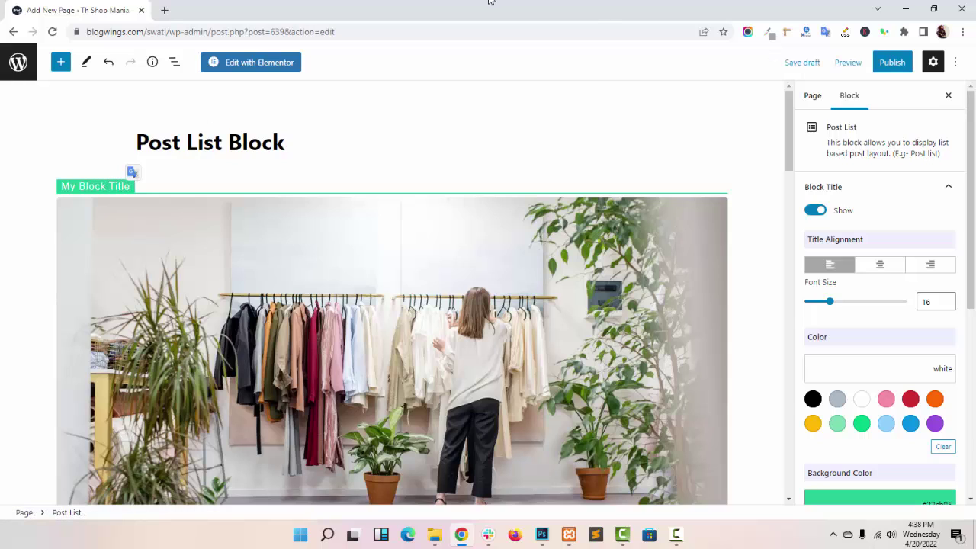
- Set the block title alignment to centre
{"action": "left_click", "coordinate": [879, 267]}
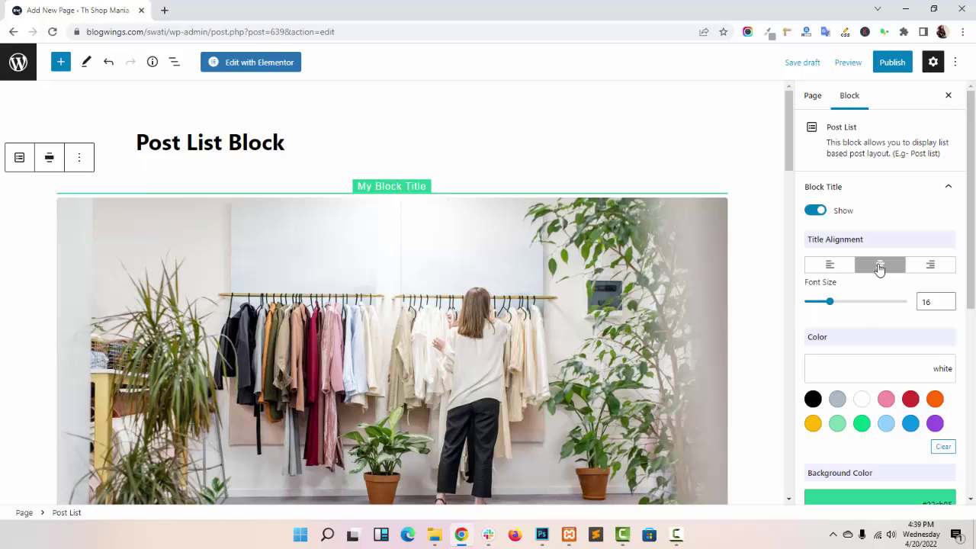
{"action": "left_click", "coordinate": [937, 270]}
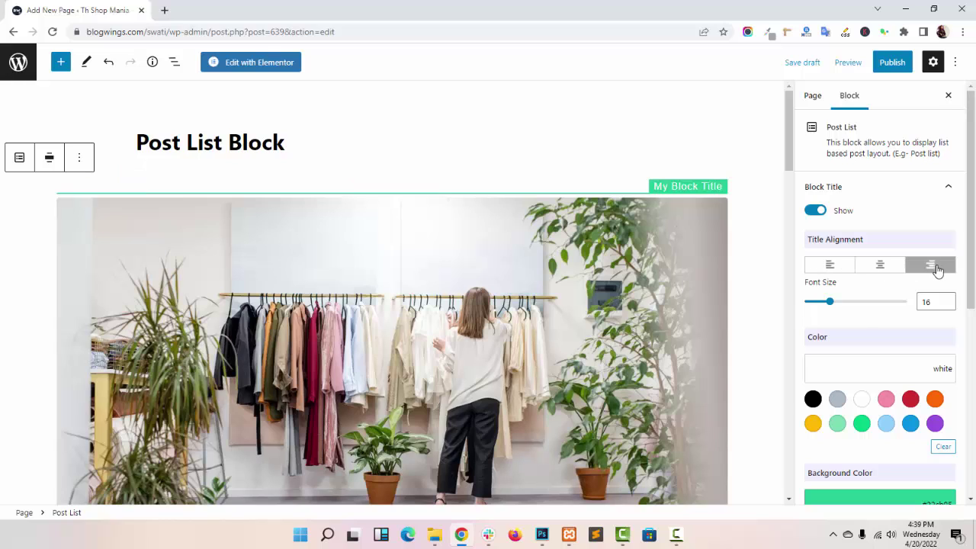
{"action": "left_click", "coordinate": [880, 271]}
- Enlarge the block title font, make its text white, and give it a grey background
{"action": "scroll", "coordinate": [851, 267], "scroll_direction": "down", "scroll_amount": 1}
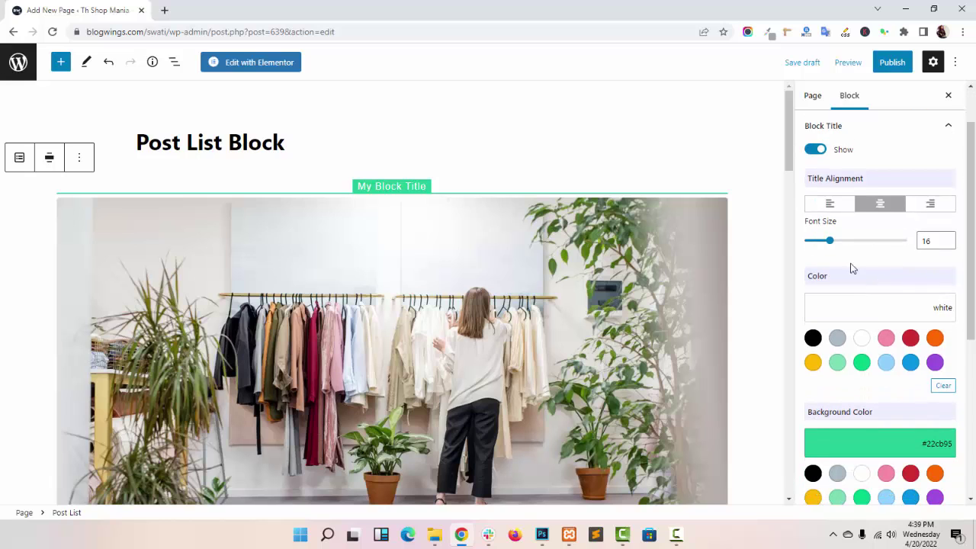
{"action": "left_click_drag", "start_coordinate": [832, 241], "coordinate": [867, 243]}
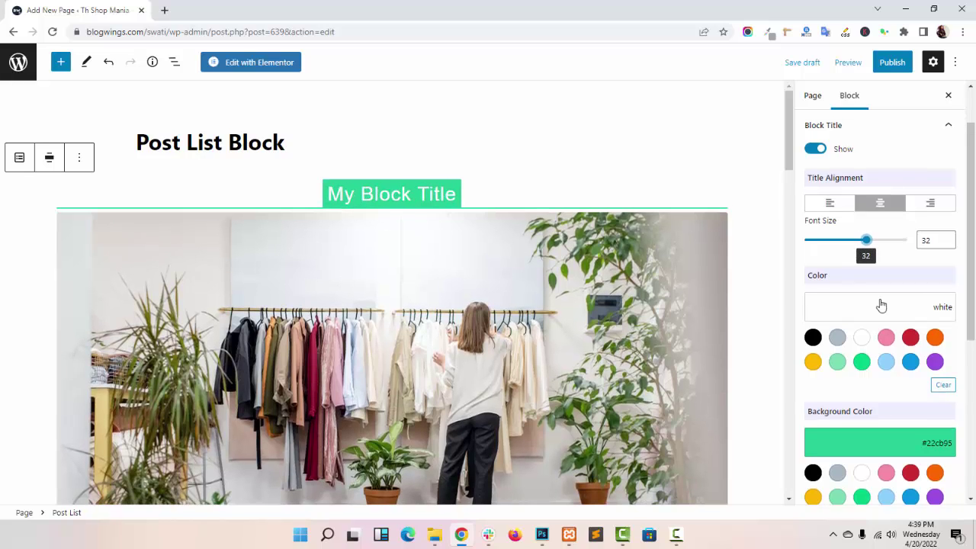
{"action": "scroll", "coordinate": [880, 305], "scroll_direction": "down", "scroll_amount": 1}
{"action": "left_click", "coordinate": [839, 279]}
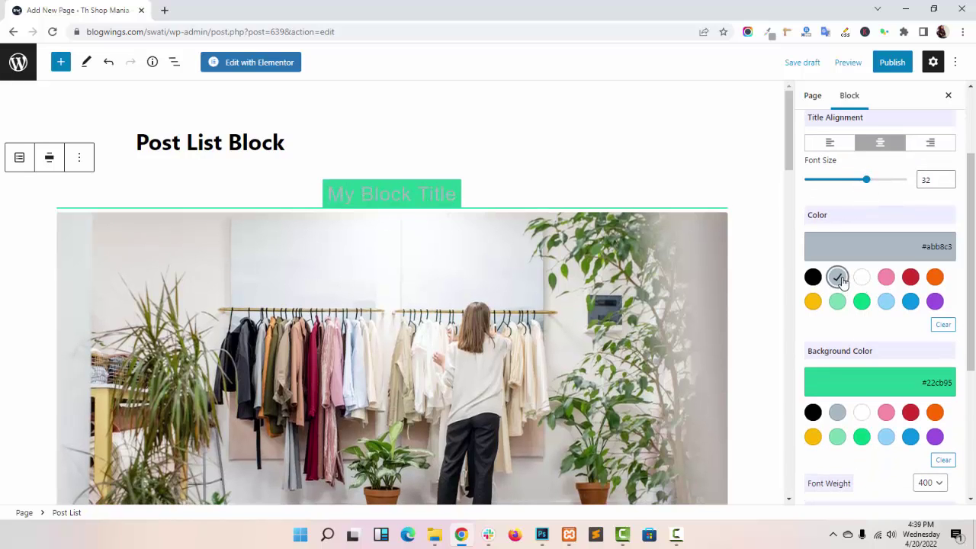
{"action": "left_click", "coordinate": [861, 277]}
{"action": "scroll", "coordinate": [873, 330], "scroll_direction": "down", "scroll_amount": 2}
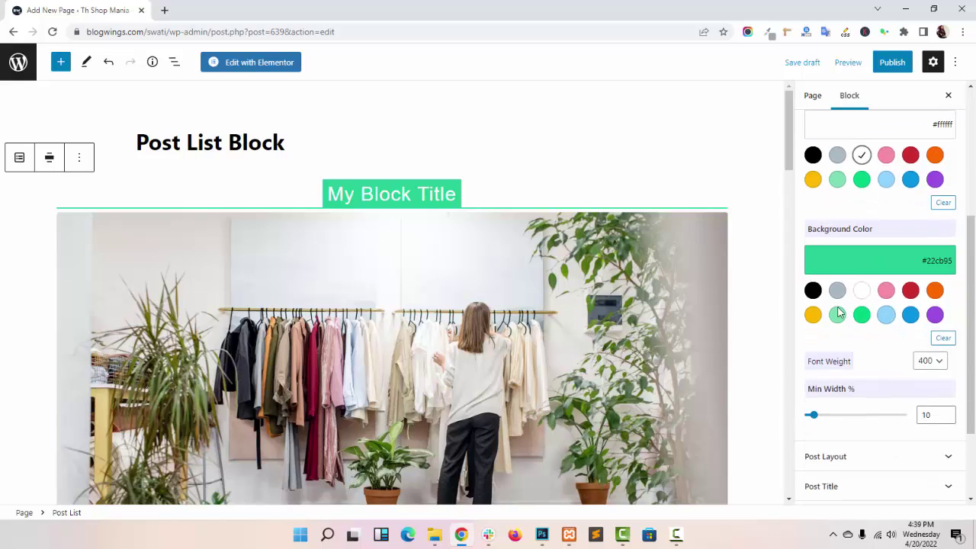
{"action": "left_click", "coordinate": [837, 290]}
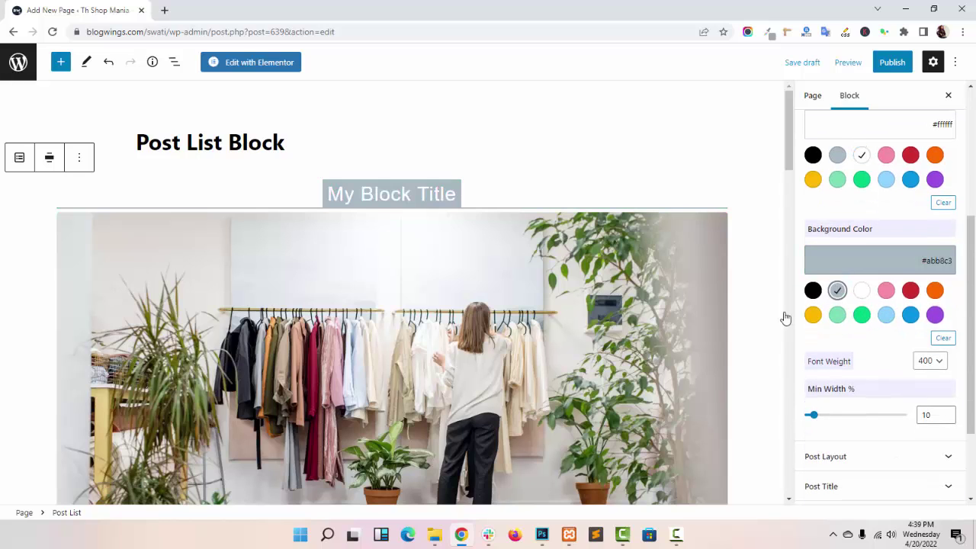
- Set the block title font weight to 600 and minimum width to 37%
{"action": "scroll", "coordinate": [577, 304], "scroll_direction": "down", "scroll_amount": 1}
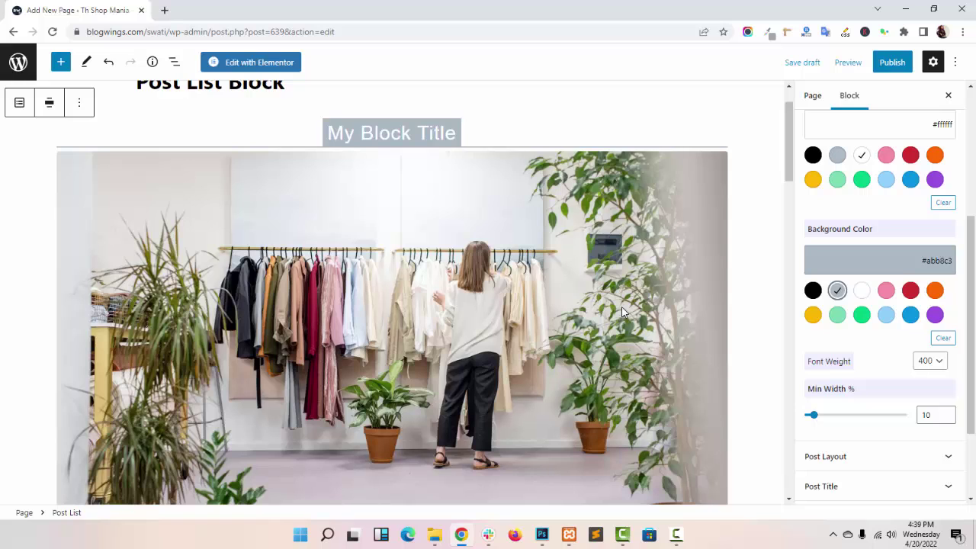
{"action": "scroll", "coordinate": [926, 333], "scroll_direction": "down", "scroll_amount": 1}
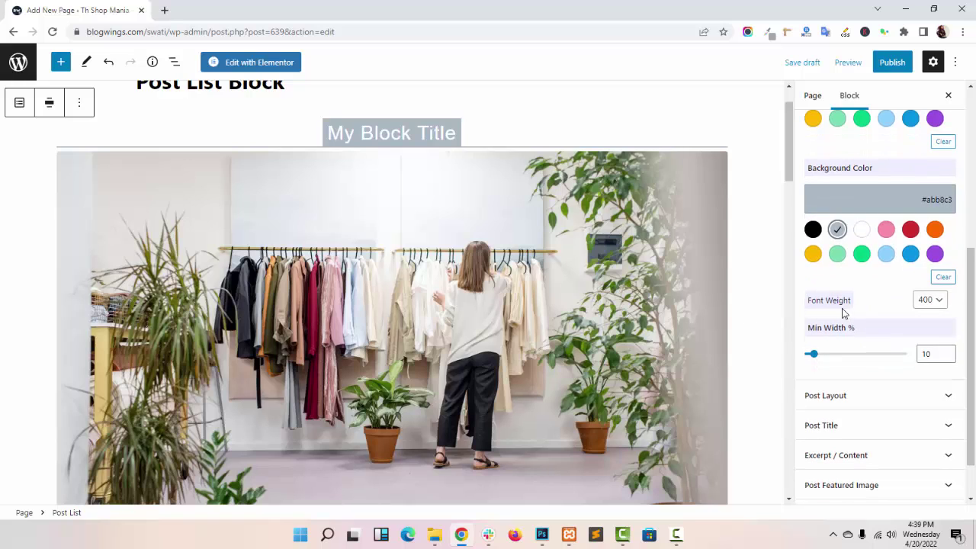
{"action": "left_click", "coordinate": [918, 299]}
{"action": "left_click", "coordinate": [925, 325]}
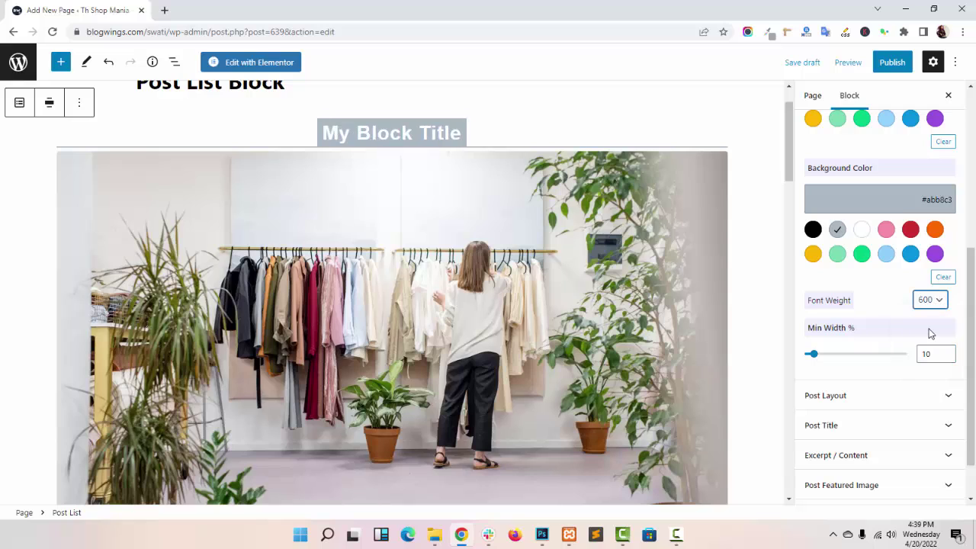
{"action": "left_click_drag", "start_coordinate": [814, 356], "coordinate": [841, 364]}
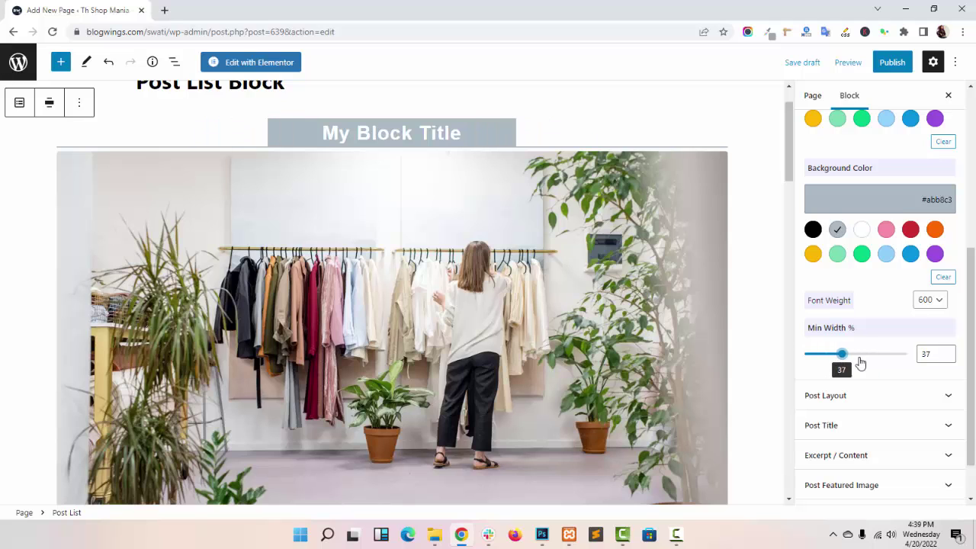
- In Post Layout, keep Auto Width and set post image alignment to centre
{"action": "scroll", "coordinate": [892, 359], "scroll_direction": "down", "scroll_amount": 2}
{"action": "left_click", "coordinate": [876, 347]}
{"action": "scroll", "coordinate": [878, 344], "scroll_direction": "down", "scroll_amount": 3}
{"action": "scroll", "coordinate": [885, 340], "scroll_direction": "up", "scroll_amount": 1}
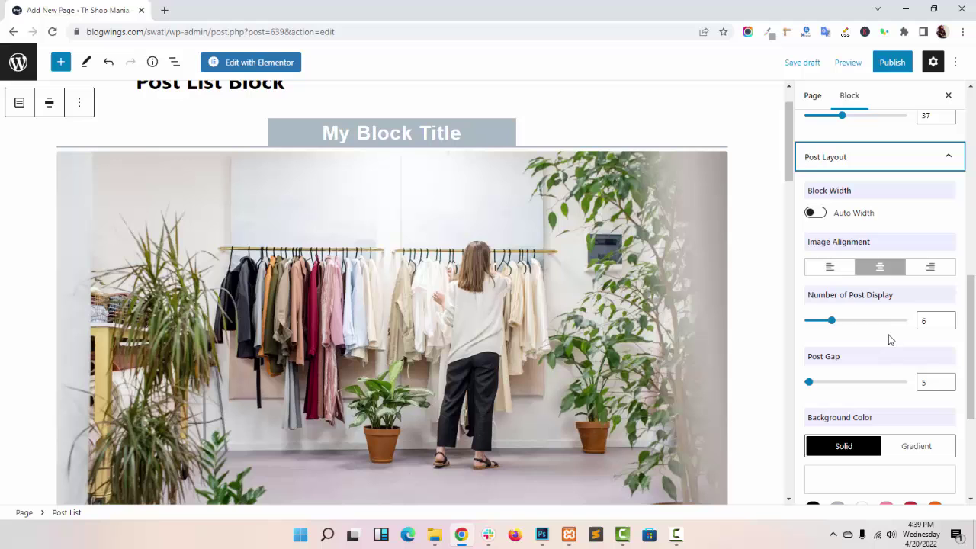
{"action": "scroll", "coordinate": [574, 259], "scroll_direction": "down", "scroll_amount": 4}
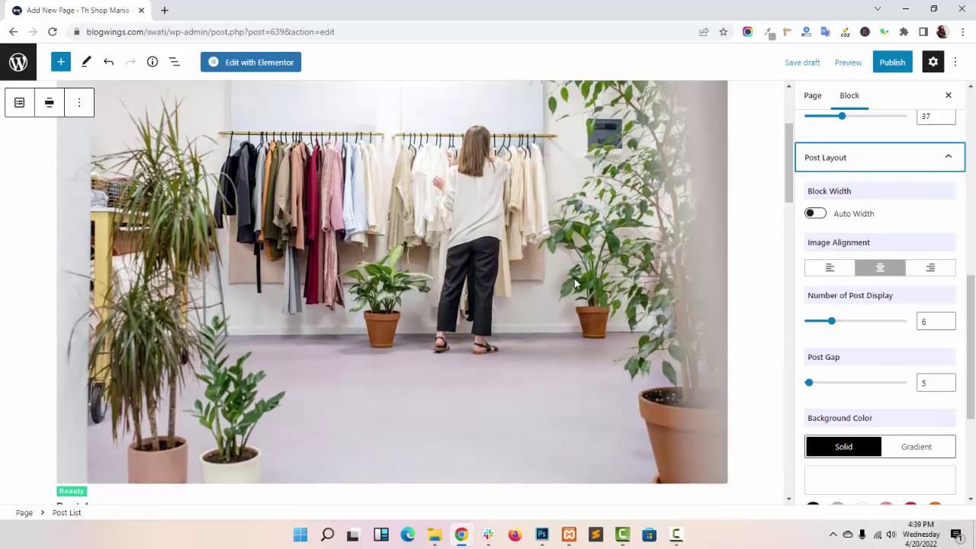
{"action": "scroll", "coordinate": [591, 282], "scroll_direction": "up", "scroll_amount": 1}
{"action": "scroll", "coordinate": [599, 281], "scroll_direction": "up", "scroll_amount": 2}
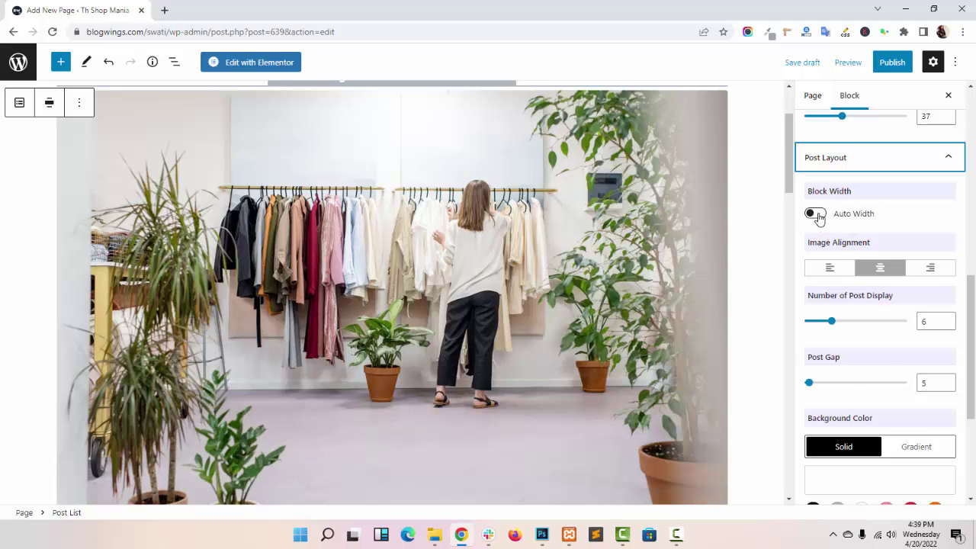
{"action": "left_click", "coordinate": [814, 213]}
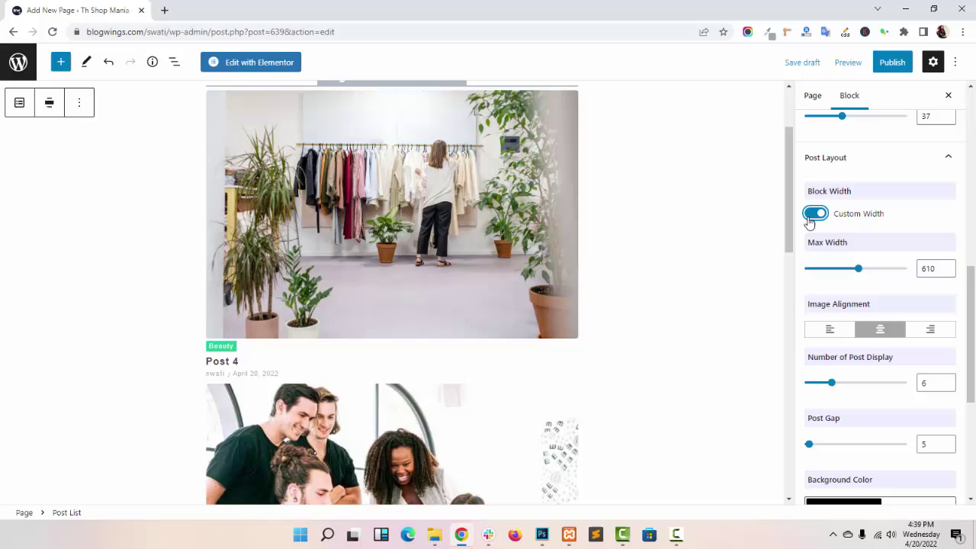
{"action": "mouse_move", "coordinate": [858, 268]}
{"action": "left_mouse_down"}
{"action": "mouse_move", "coordinate": [825, 279]}
{"action": "mouse_move", "coordinate": [867, 273]}
{"action": "left_mouse_up"}
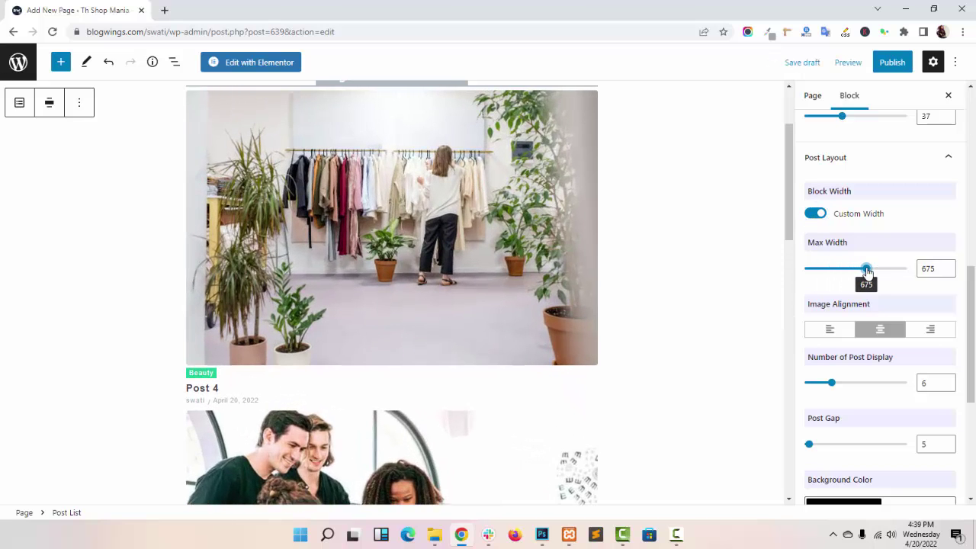
{"action": "left_click", "coordinate": [813, 215]}
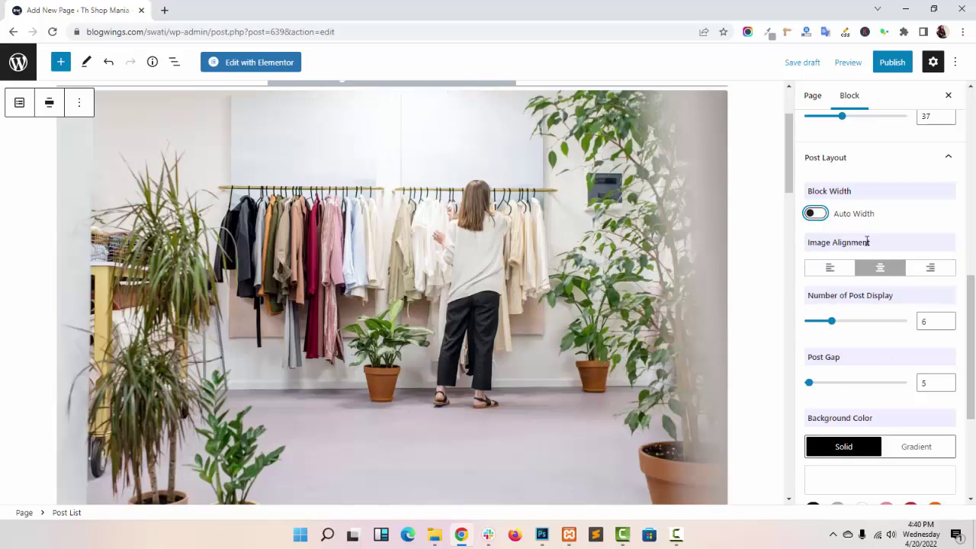
{"action": "left_click", "coordinate": [836, 268]}
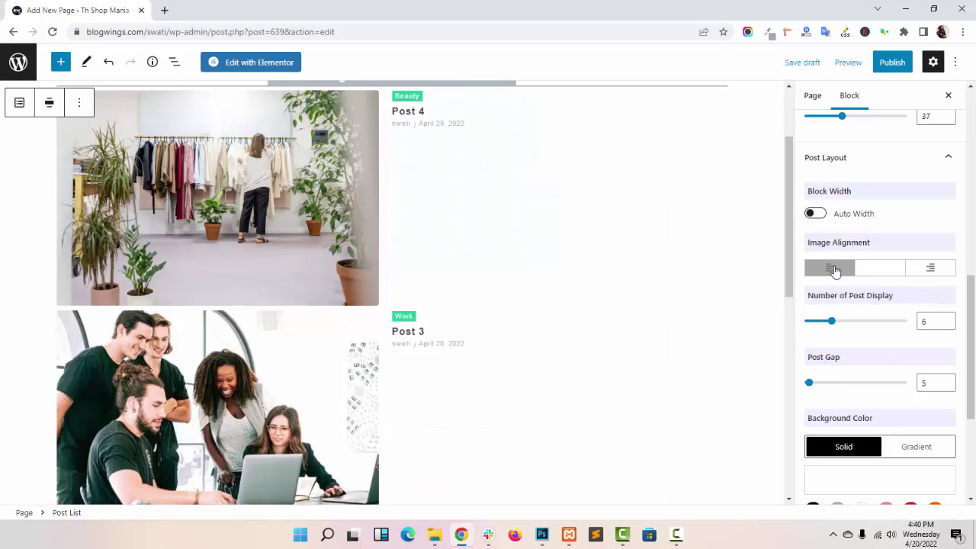
{"action": "left_click", "coordinate": [877, 270]}
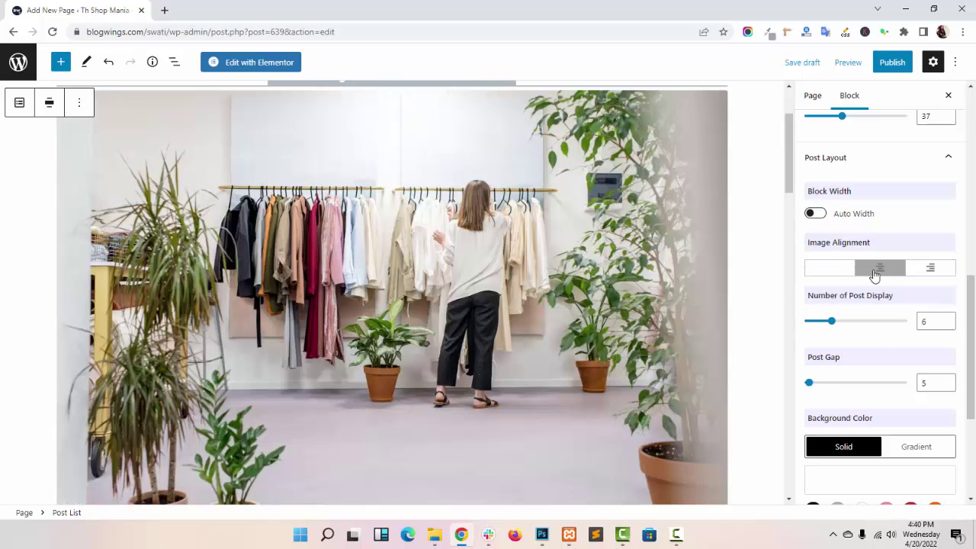
{"action": "left_click", "coordinate": [931, 271]}
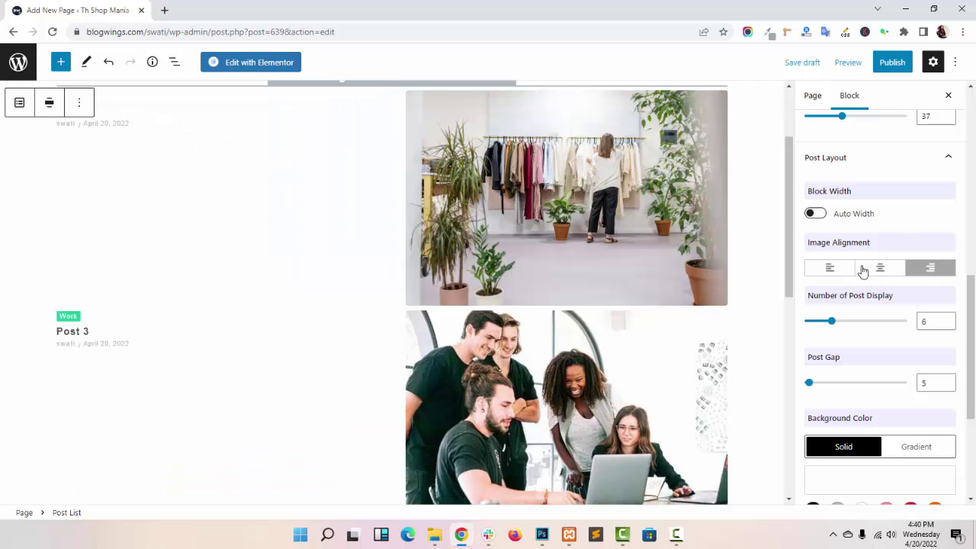
{"action": "left_click", "coordinate": [837, 271]}
{"action": "left_click", "coordinate": [859, 272]}
- Set the number of posts displayed to 3
{"action": "scroll", "coordinate": [865, 284], "scroll_direction": "down", "scroll_amount": 1}
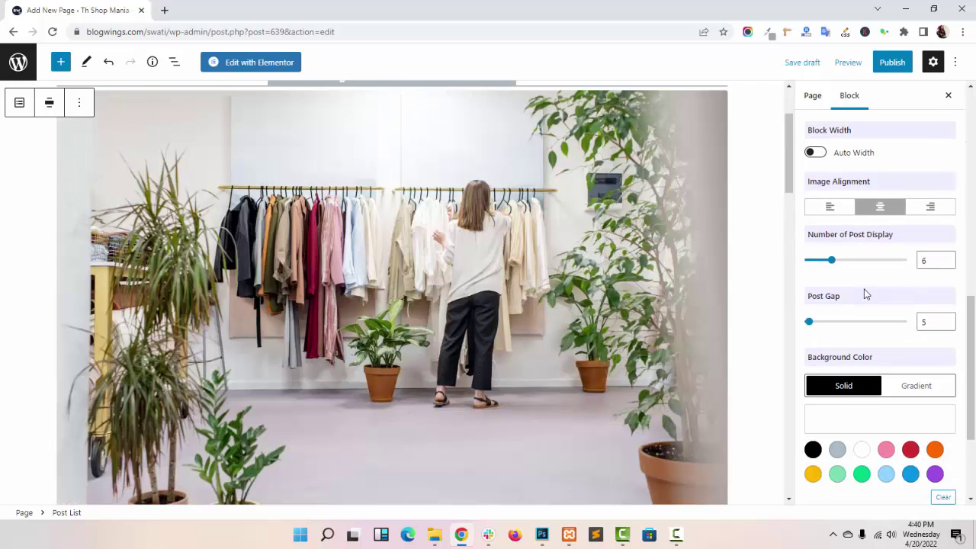
{"action": "scroll", "coordinate": [846, 277], "scroll_direction": "down", "scroll_amount": 1}
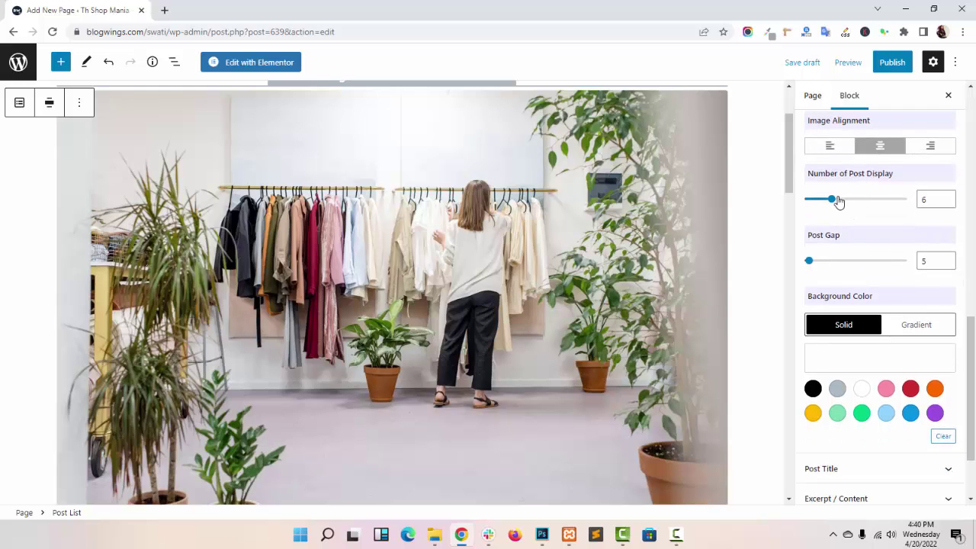
{"action": "double_click", "coordinate": [926, 199]}
{"action": "type", "text": "3"}
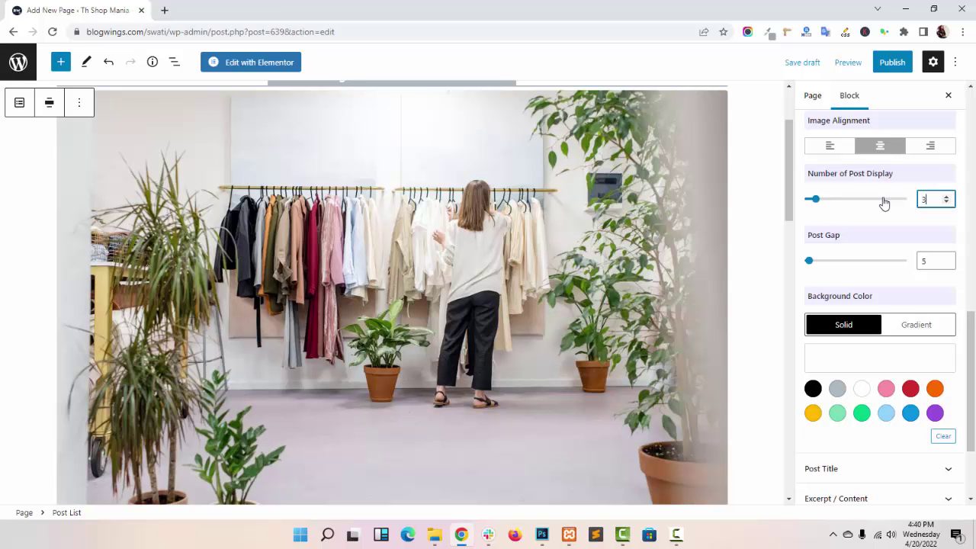
- Set the post gap to 30 and the post background colour to white
{"action": "scroll", "coordinate": [525, 334], "scroll_direction": "down", "scroll_amount": 10}
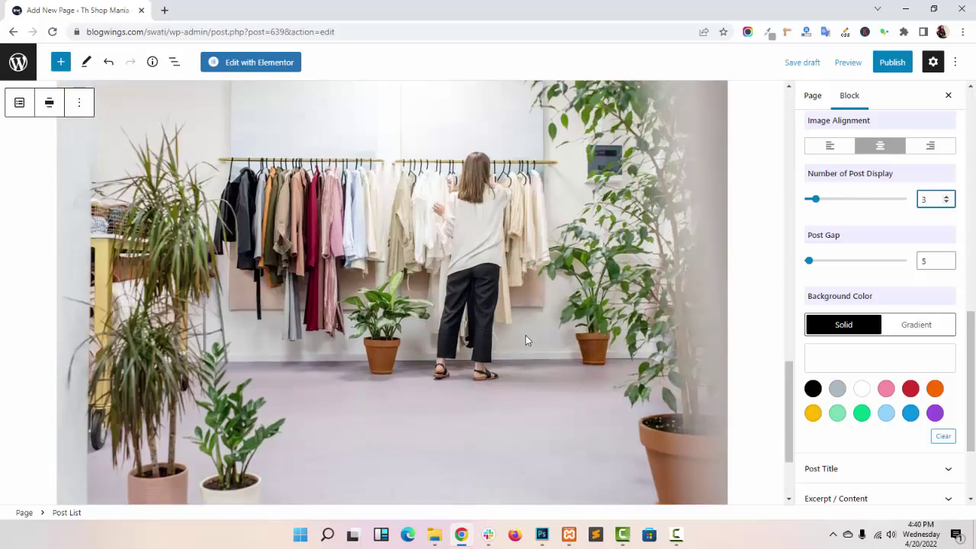
{"action": "scroll", "coordinate": [525, 335], "scroll_direction": "up", "scroll_amount": 10}
{"action": "scroll", "coordinate": [692, 319], "scroll_direction": "down", "scroll_amount": 3}
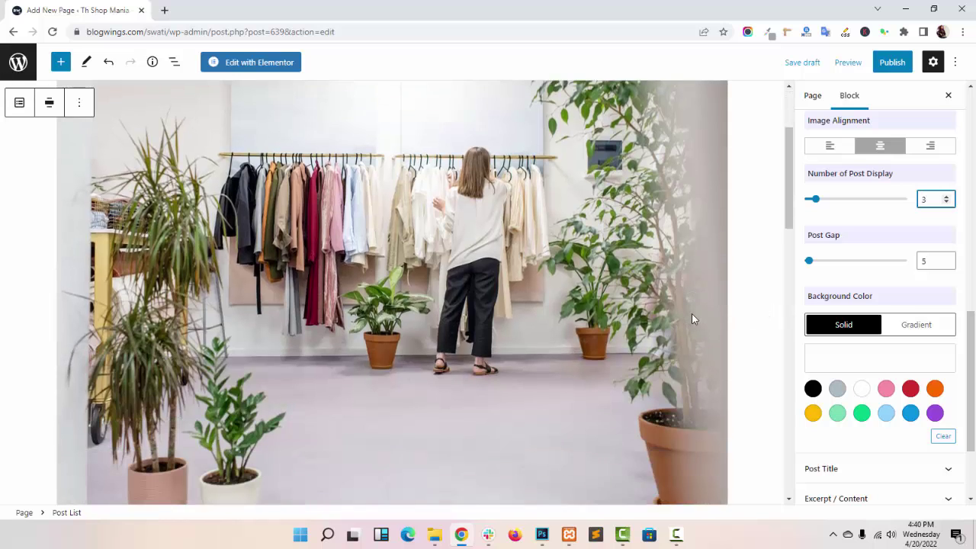
{"action": "scroll", "coordinate": [691, 319], "scroll_direction": "down", "scroll_amount": 4}
{"action": "left_click_drag", "start_coordinate": [809, 263], "coordinate": [833, 261]}
{"action": "scroll", "coordinate": [825, 282], "scroll_direction": "down", "scroll_amount": 2}
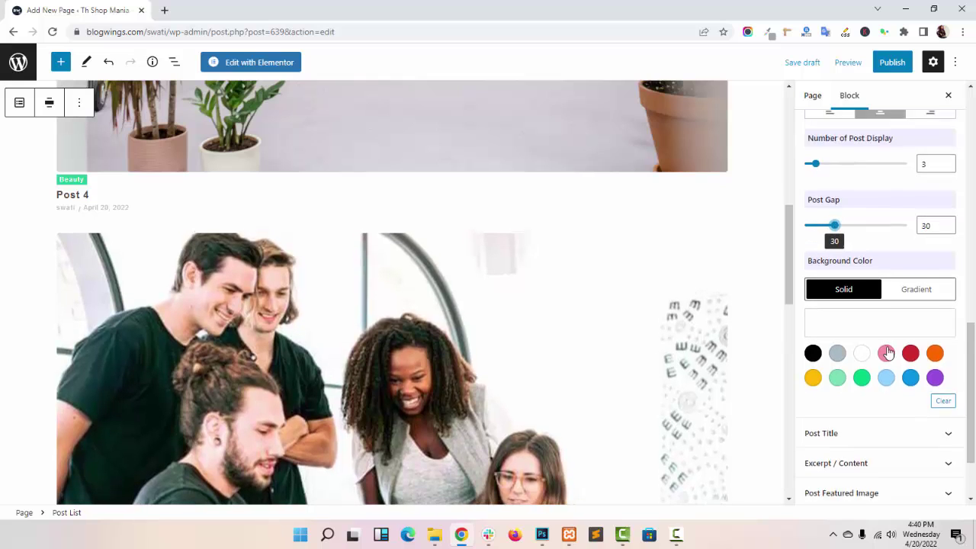
{"action": "left_click", "coordinate": [839, 267]}
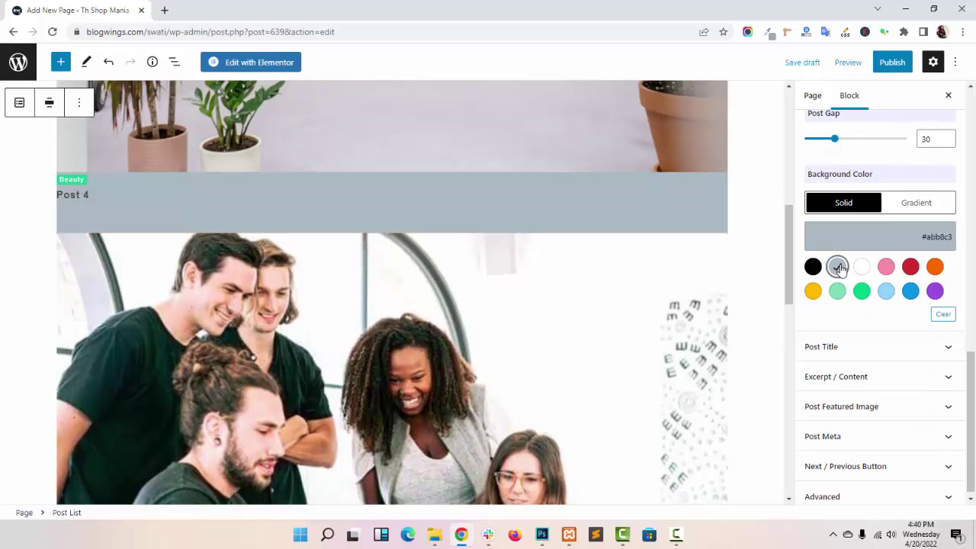
{"action": "left_click", "coordinate": [861, 271]}
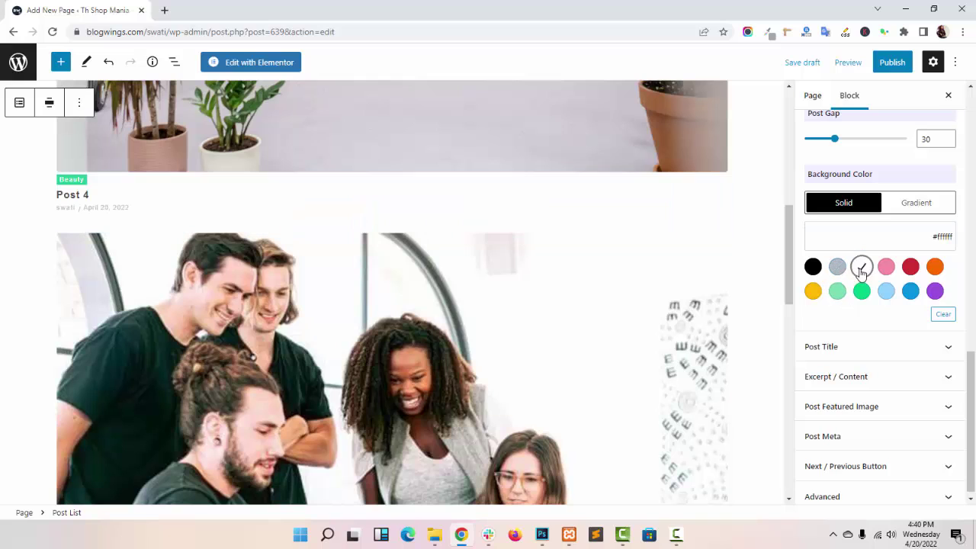
{"action": "scroll", "coordinate": [864, 320], "scroll_direction": "down", "scroll_amount": 1}
- Make the post titles H3 headings
{"action": "left_click", "coordinate": [867, 337]}
{"action": "scroll", "coordinate": [868, 335], "scroll_direction": "down", "scroll_amount": 2}
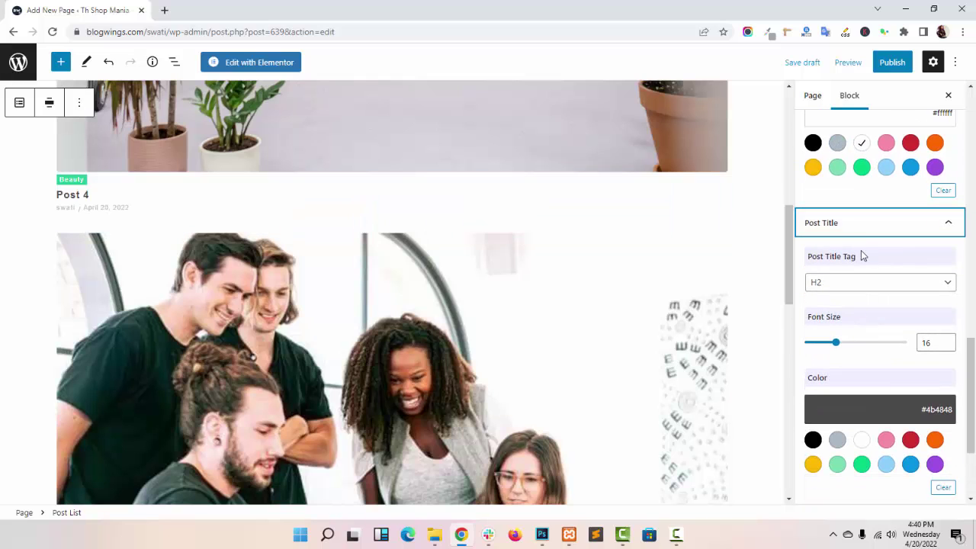
{"action": "scroll", "coordinate": [887, 244], "scroll_direction": "down", "scroll_amount": 1}
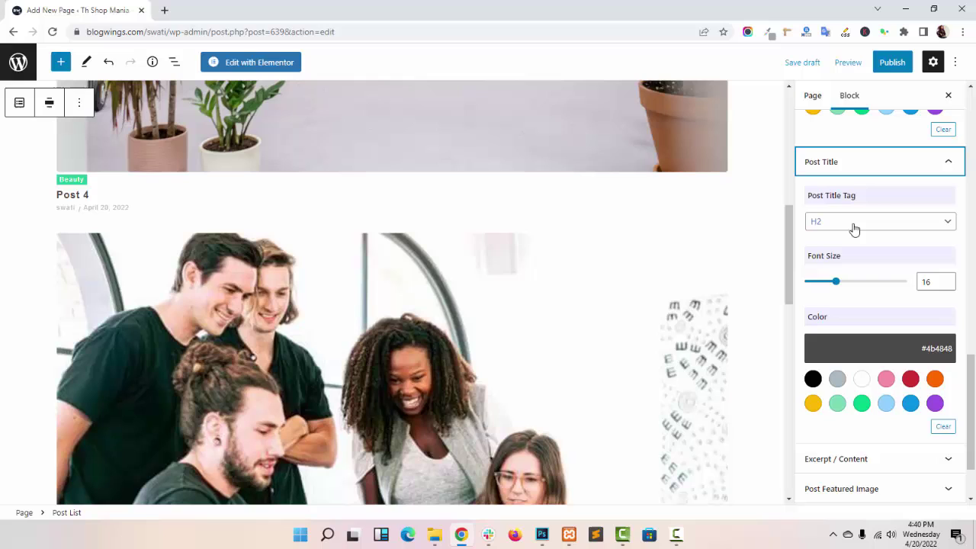
{"action": "scroll", "coordinate": [846, 233], "scroll_direction": "up", "scroll_amount": 2}
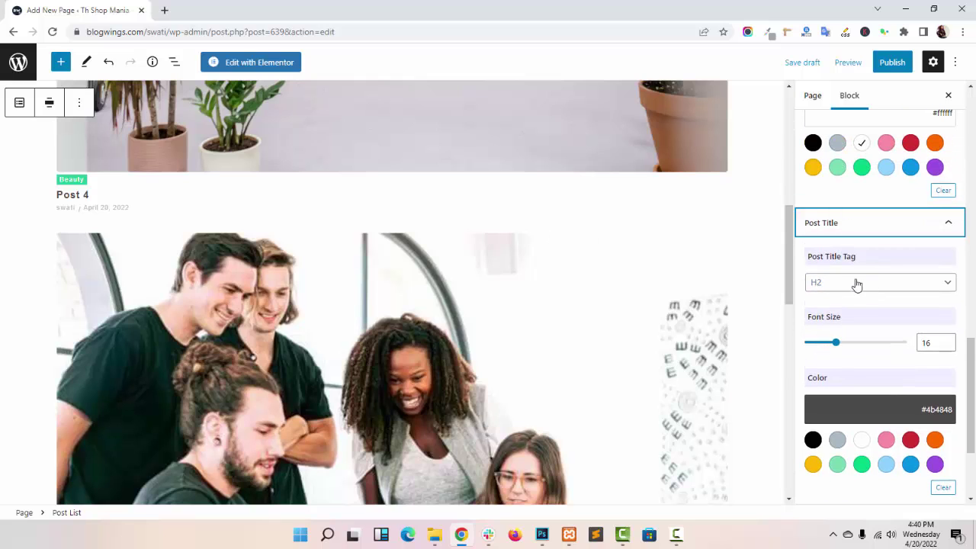
{"action": "left_click", "coordinate": [871, 280]}
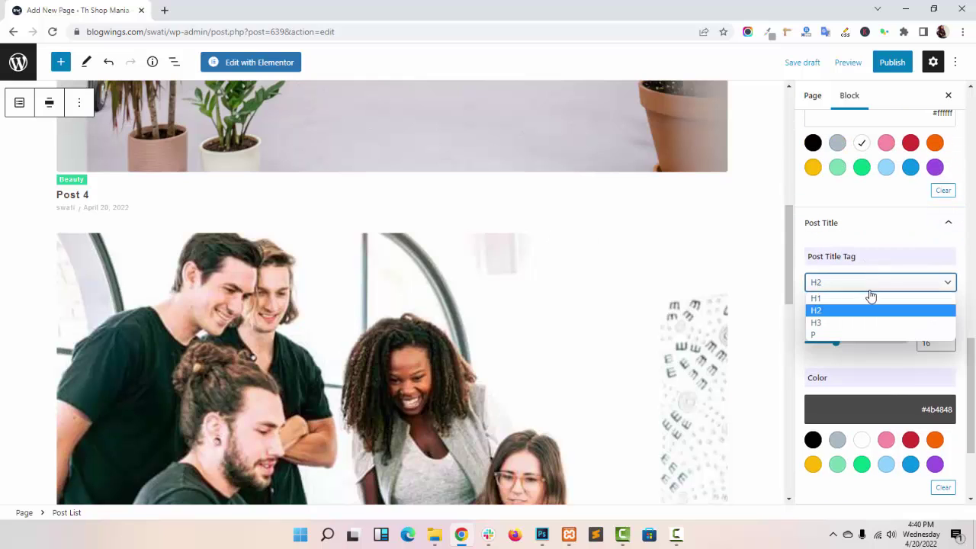
{"action": "left_click", "coordinate": [862, 297]}
{"action": "left_click", "coordinate": [851, 323]}
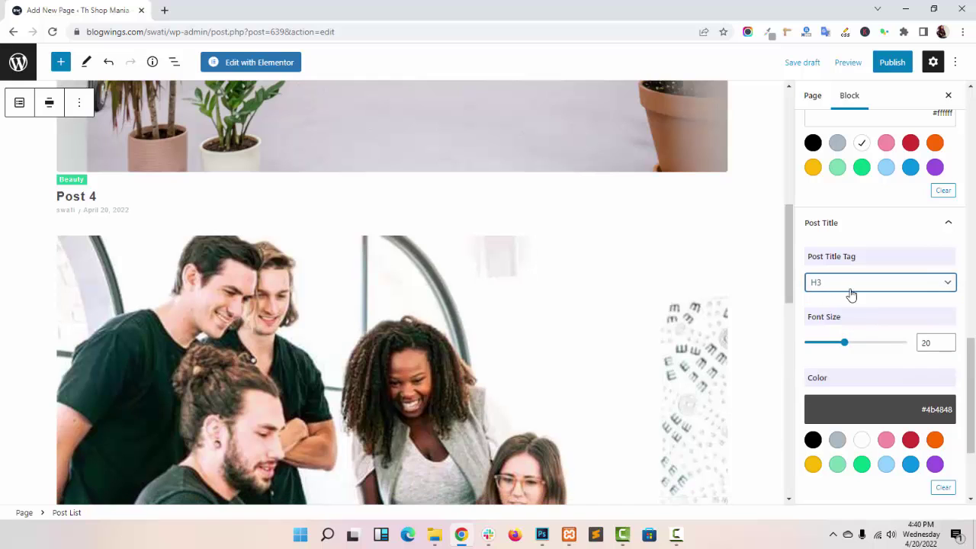
- Give the post titles font size 28 and yellow colour #fcb900
{"action": "mouse_move", "coordinate": [845, 343]}
{"action": "left_mouse_down"}
{"action": "mouse_move", "coordinate": [874, 343]}
{"action": "mouse_move", "coordinate": [848, 343]}
{"action": "mouse_move", "coordinate": [861, 343]}
{"action": "left_mouse_up"}
{"action": "scroll", "coordinate": [861, 345], "scroll_direction": "down", "scroll_amount": 2}
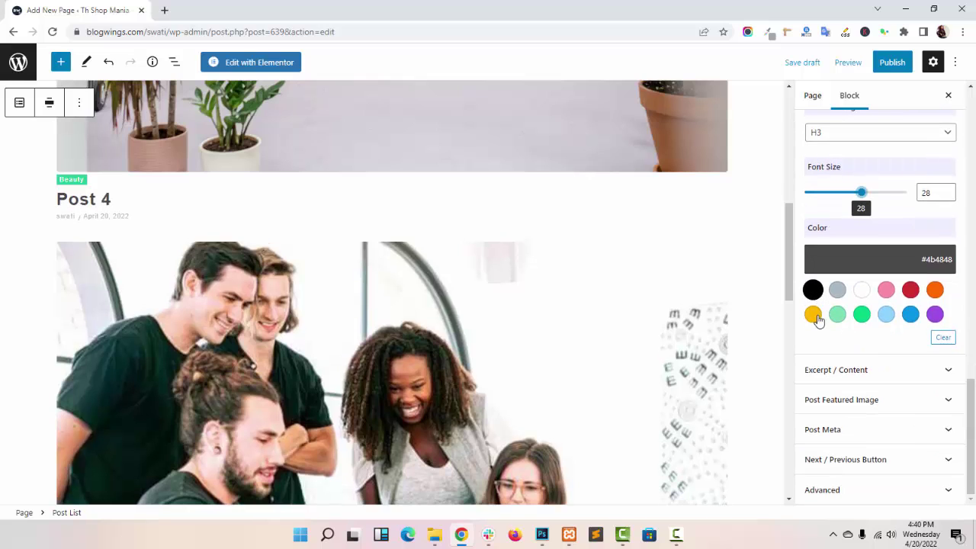
{"action": "left_click", "coordinate": [813, 314]}
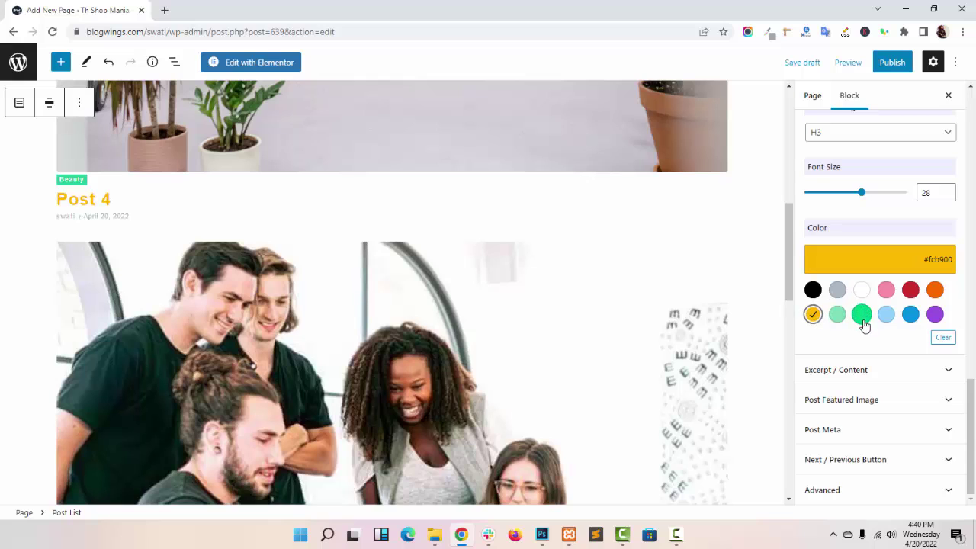
{"action": "scroll", "coordinate": [883, 260], "scroll_direction": "up", "scroll_amount": 2}
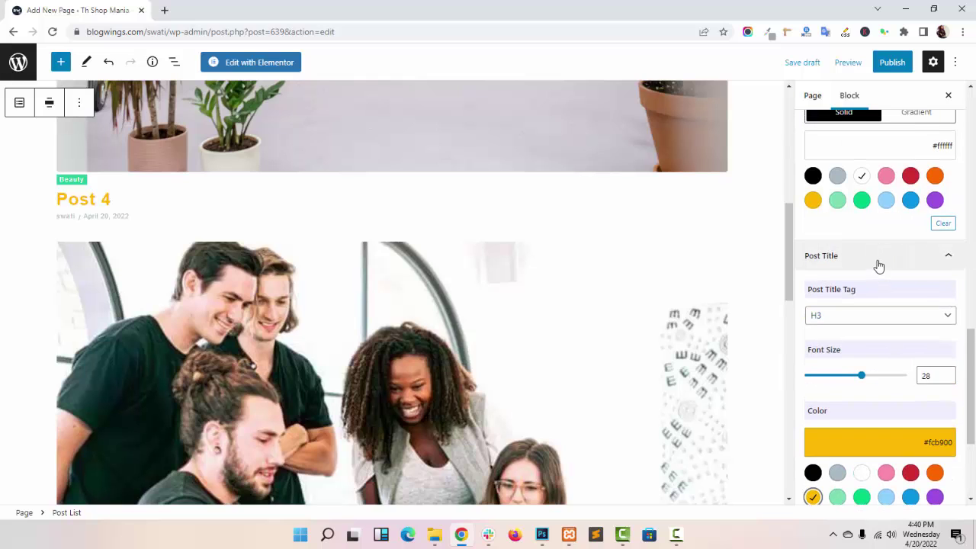
{"action": "left_click", "coordinate": [878, 261]}
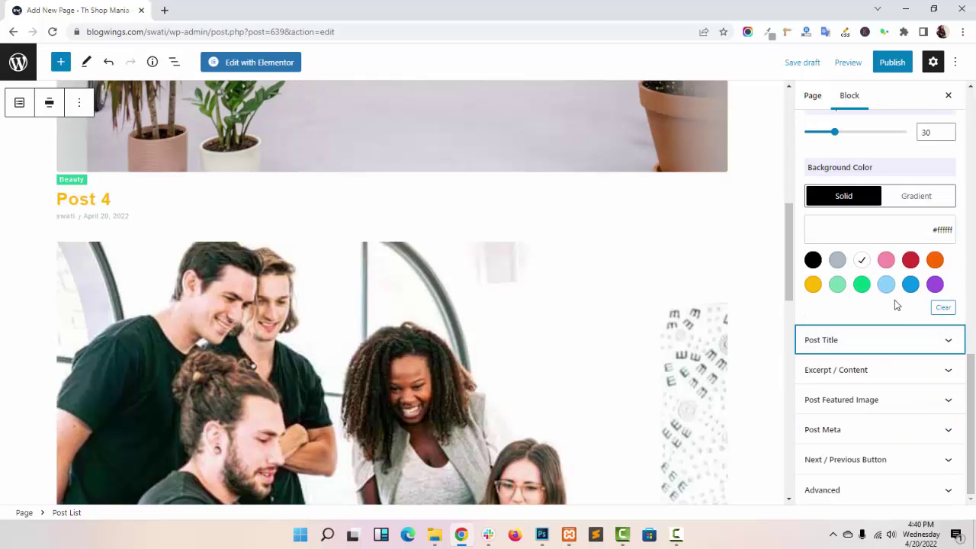
- Show post excerpts with 113 words, font size 15, coloured red #cf2e2e
{"action": "left_click", "coordinate": [880, 372]}
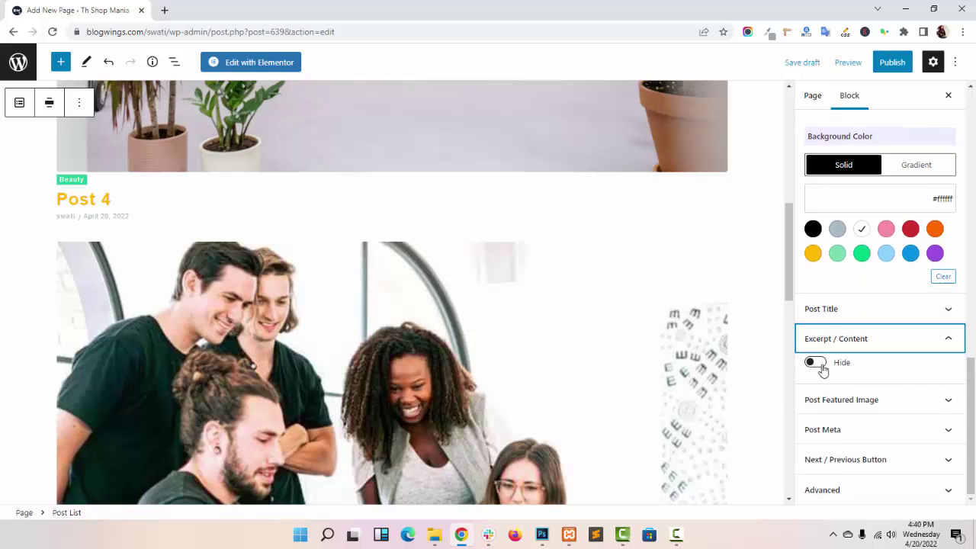
{"action": "left_click", "coordinate": [814, 363]}
{"action": "scroll", "coordinate": [838, 335], "scroll_direction": "down", "scroll_amount": 2}
{"action": "scroll", "coordinate": [457, 330], "scroll_direction": "down", "scroll_amount": 1}
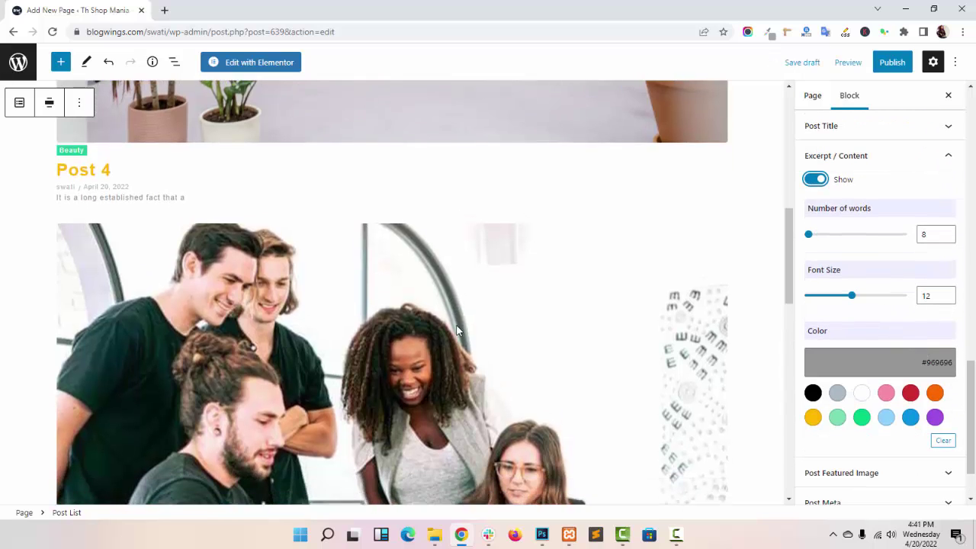
{"action": "left_click_drag", "start_coordinate": [808, 237], "coordinate": [863, 240]}
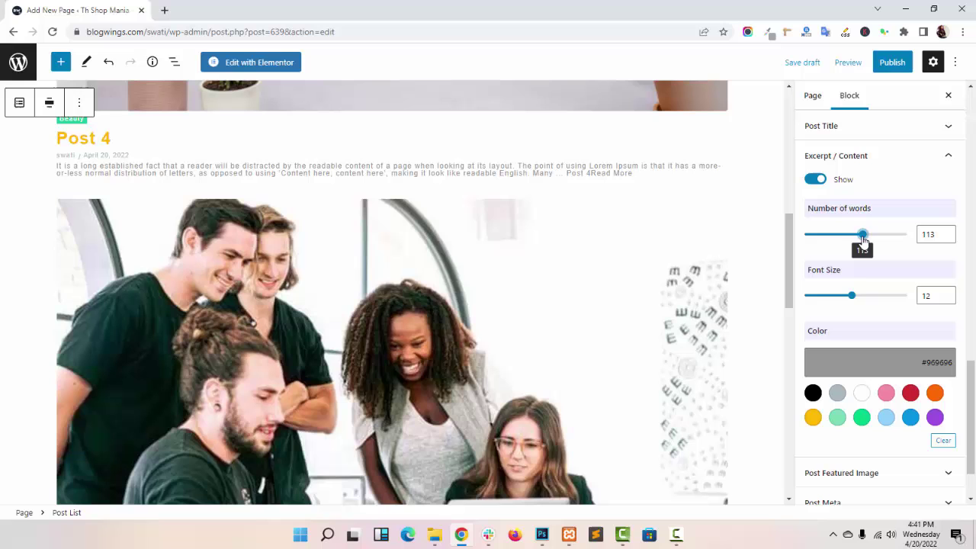
{"action": "left_click_drag", "start_coordinate": [851, 301], "coordinate": [864, 296]}
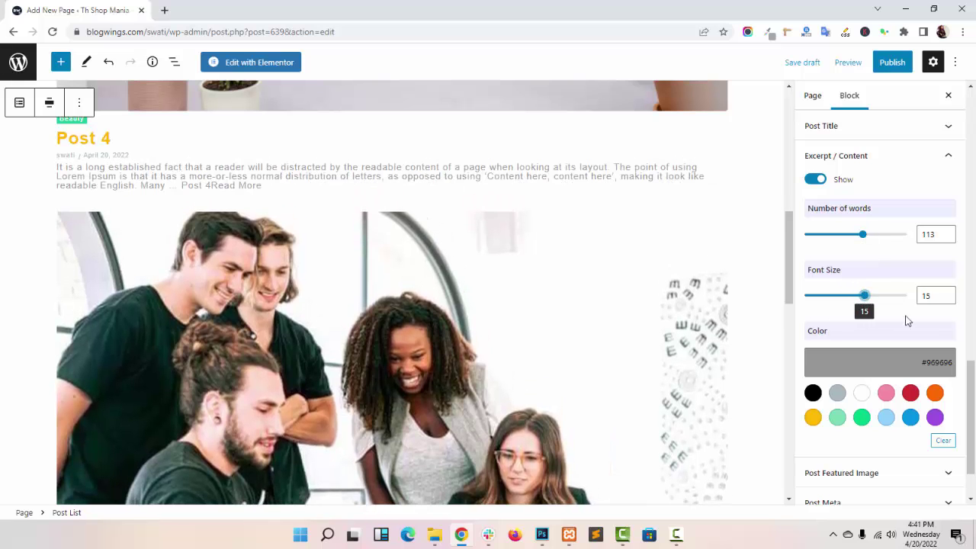
{"action": "scroll", "coordinate": [871, 335], "scroll_direction": "down", "scroll_amount": 1}
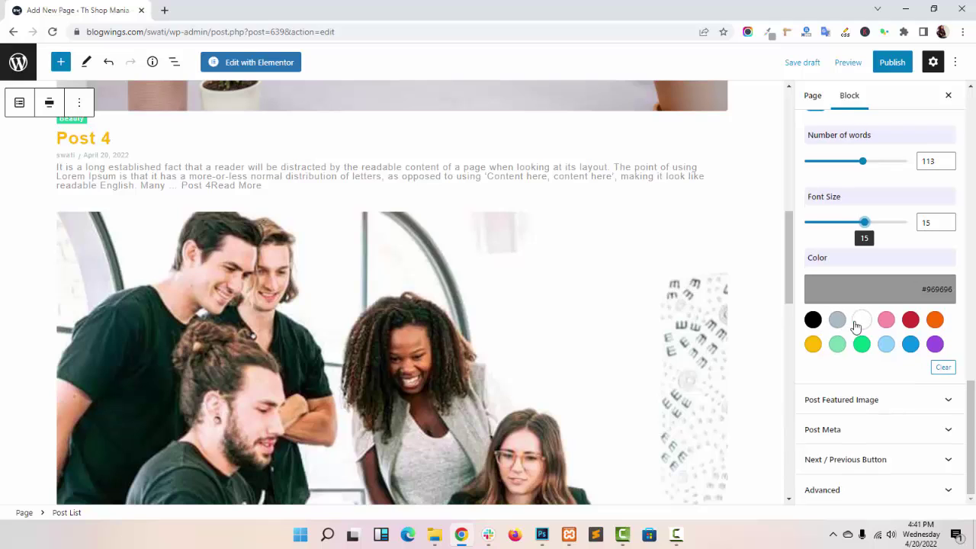
{"action": "left_click", "coordinate": [908, 321]}
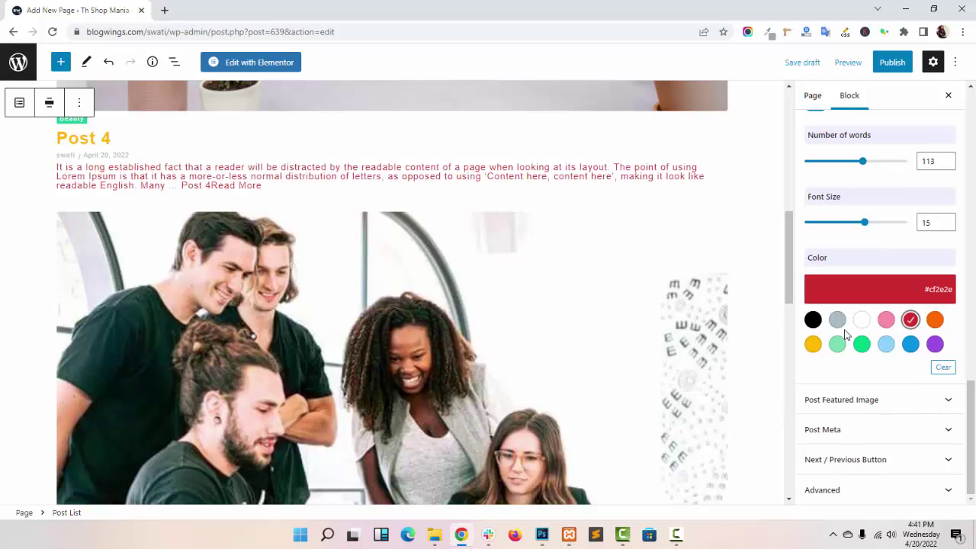
{"action": "left_click", "coordinate": [877, 400]}
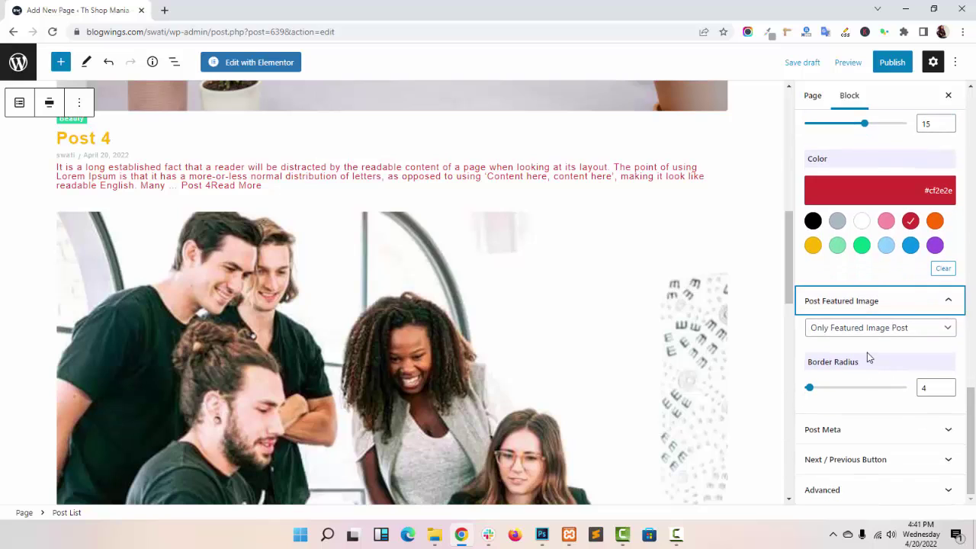
- Show featured images for All Post with a border radius of 60
{"action": "left_click", "coordinate": [877, 327]}
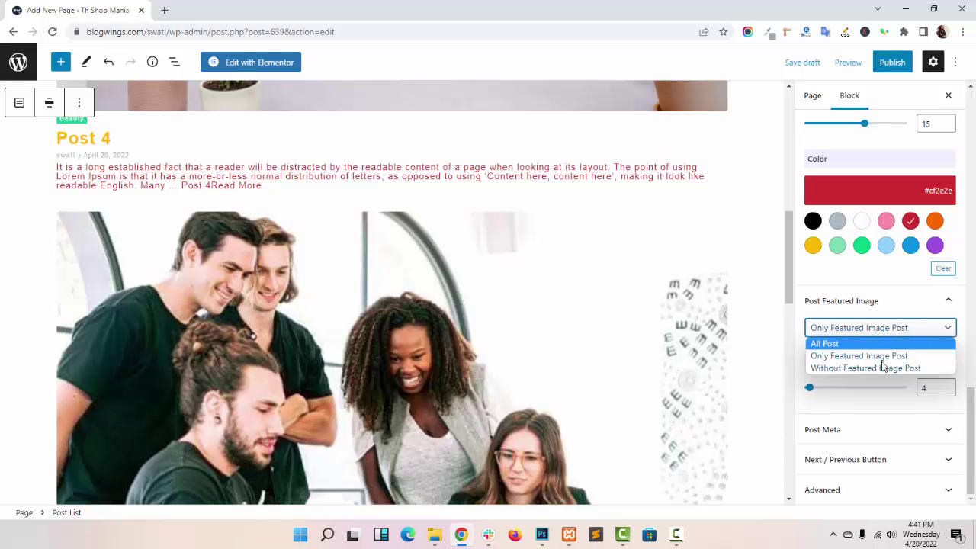
{"action": "left_click", "coordinate": [842, 367]}
{"action": "left_click", "coordinate": [880, 390]}
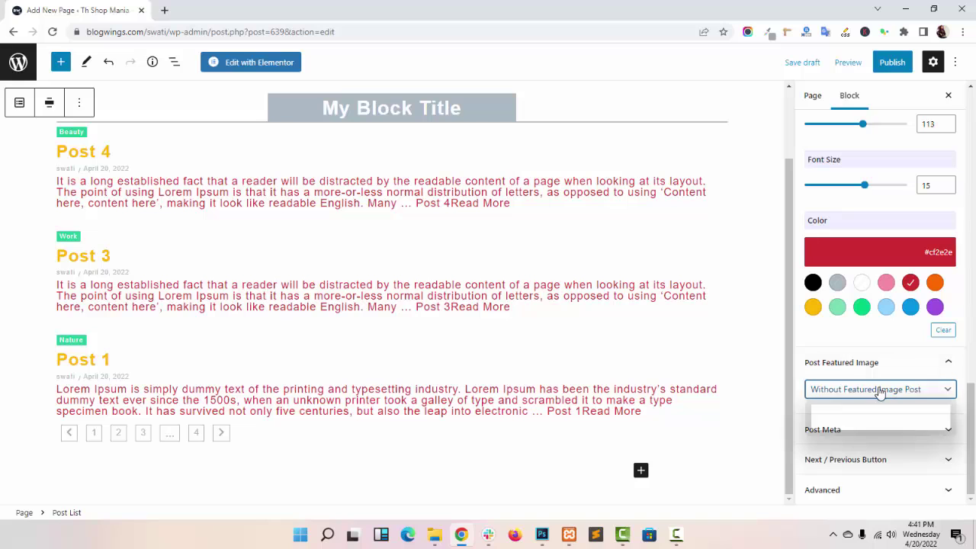
{"action": "left_click", "coordinate": [875, 406]}
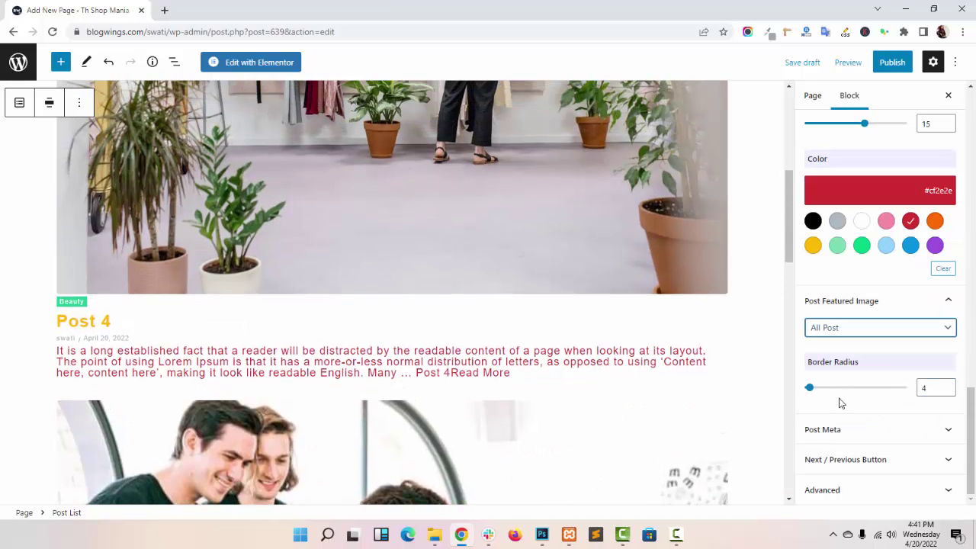
{"action": "left_click_drag", "start_coordinate": [809, 387], "coordinate": [880, 387]}
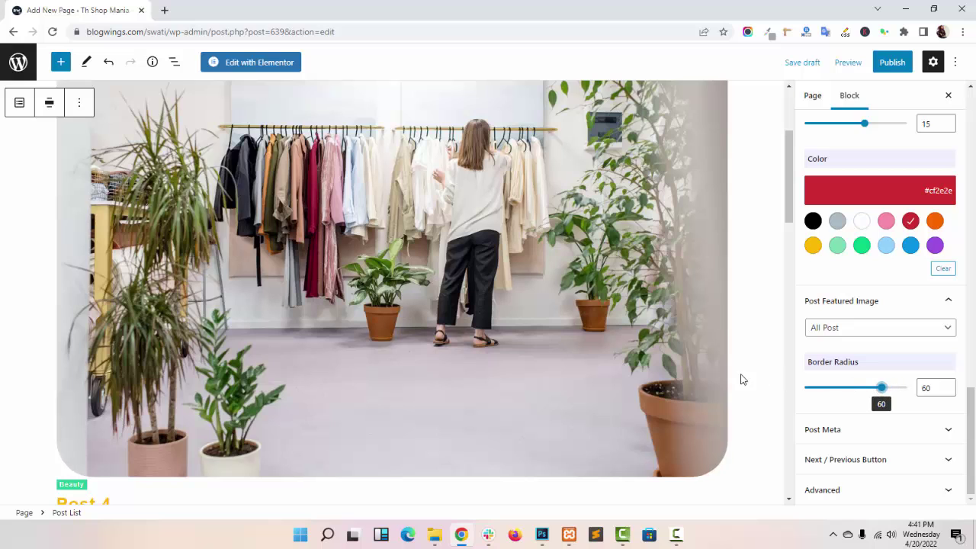
{"action": "scroll", "coordinate": [885, 350], "scroll_direction": "up", "scroll_amount": 2}
{"action": "left_click", "coordinate": [889, 161]}
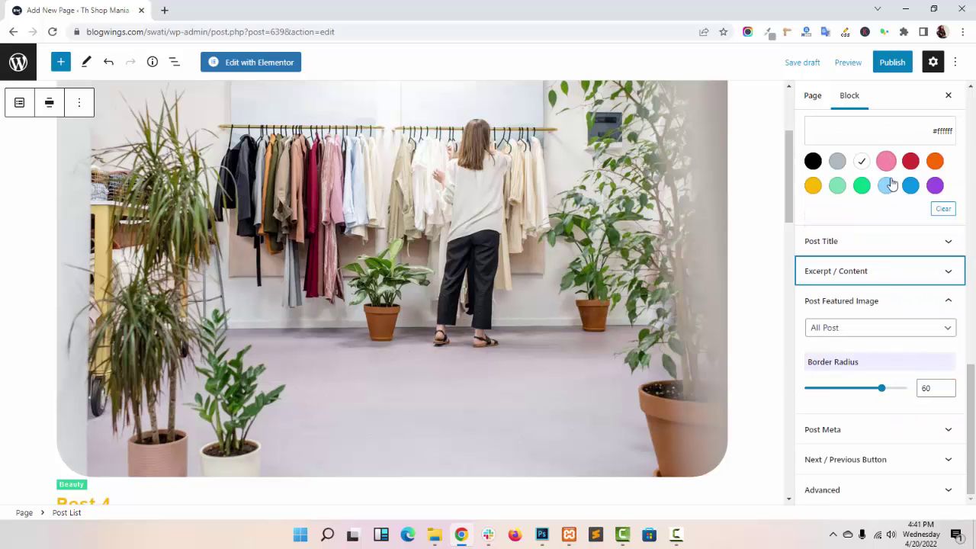
- Select the Beauty, Grocery, Nature and Work categories in Post Meta
{"action": "left_click", "coordinate": [889, 435]}
{"action": "scroll", "coordinate": [889, 320], "scroll_direction": "down", "scroll_amount": 6}
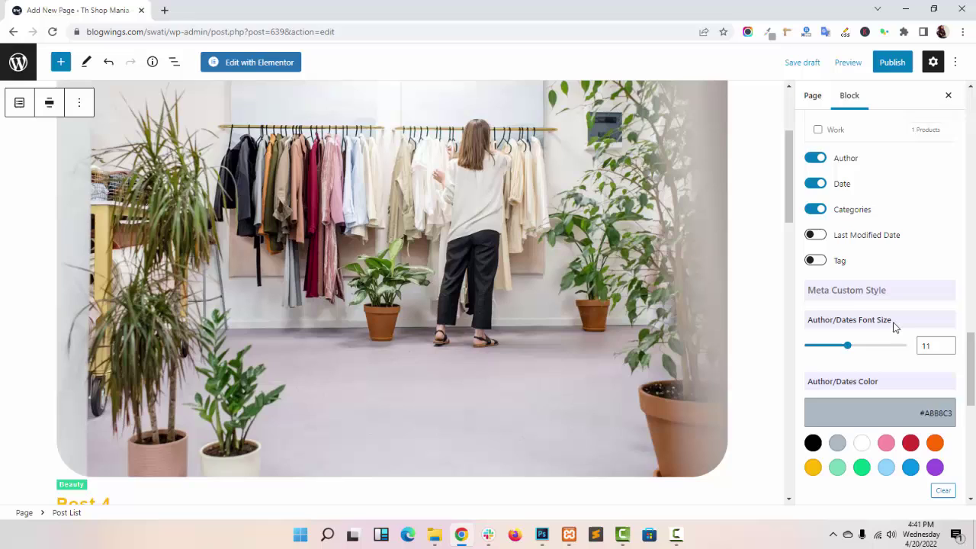
{"action": "scroll", "coordinate": [891, 326], "scroll_direction": "up", "scroll_amount": 3}
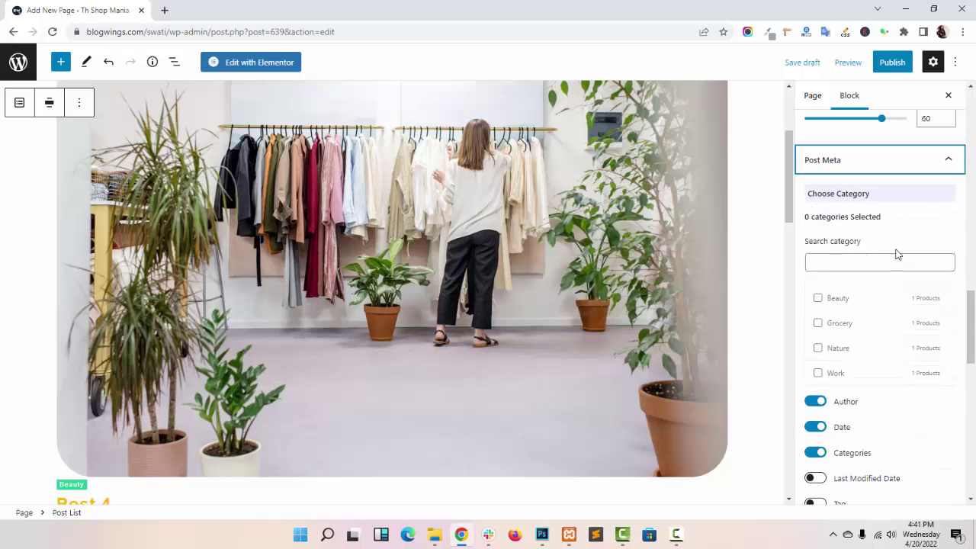
{"action": "left_click", "coordinate": [837, 298]}
{"action": "left_click", "coordinate": [840, 341]}
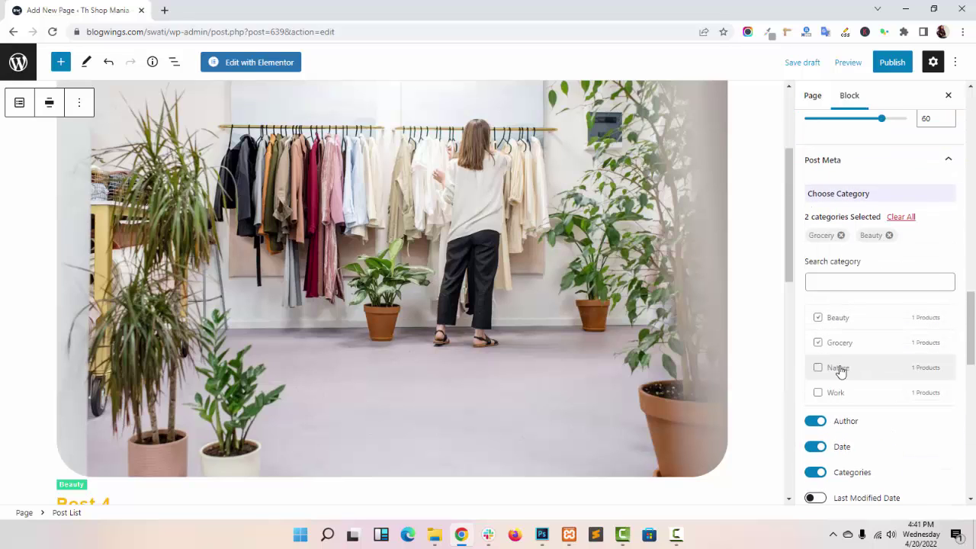
{"action": "left_click", "coordinate": [838, 369]}
{"action": "left_click", "coordinate": [838, 395]}
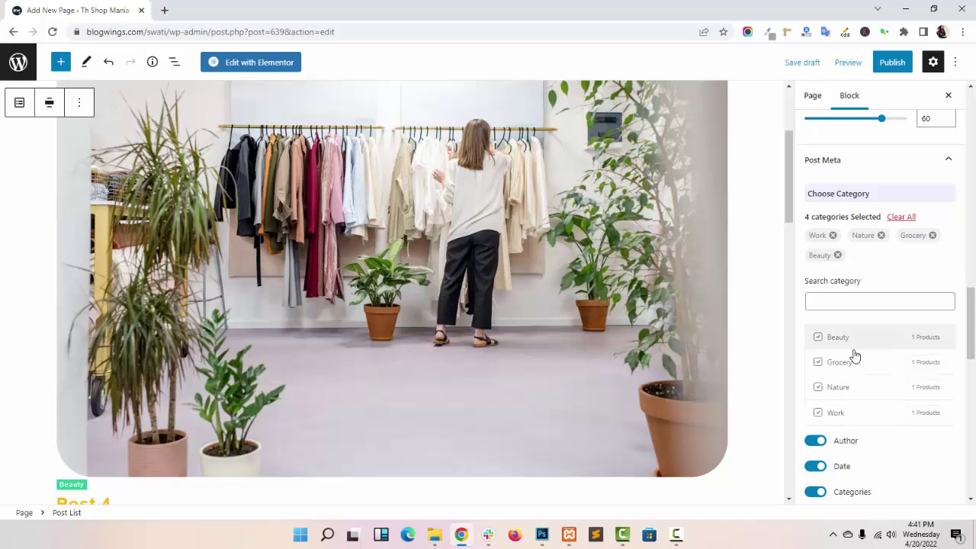
- Add the last modified date to the post meta, leaving tags hidden
{"action": "scroll", "coordinate": [909, 371], "scroll_direction": "down", "scroll_amount": 4}
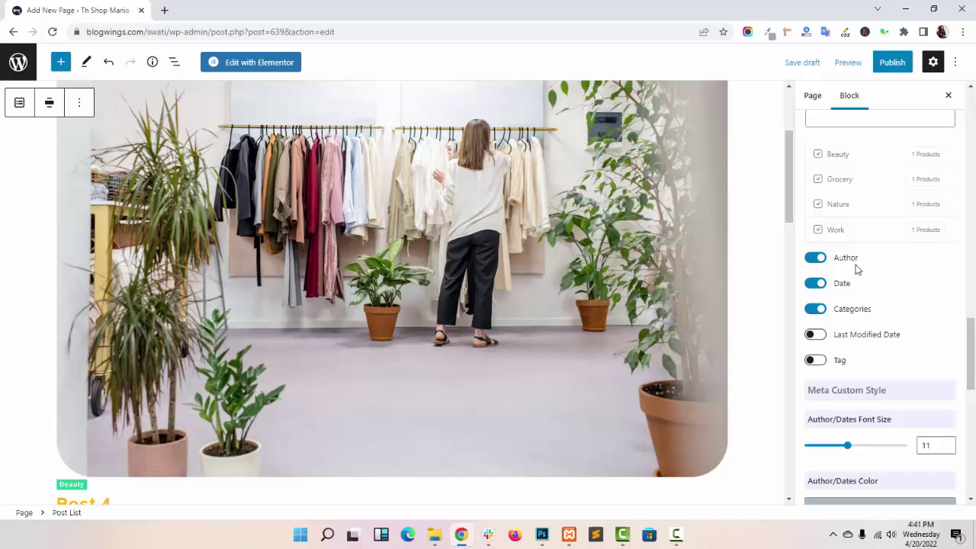
{"action": "scroll", "coordinate": [813, 263], "scroll_direction": "down", "scroll_amount": 1}
{"action": "scroll", "coordinate": [703, 250], "scroll_direction": "down", "scroll_amount": 2}
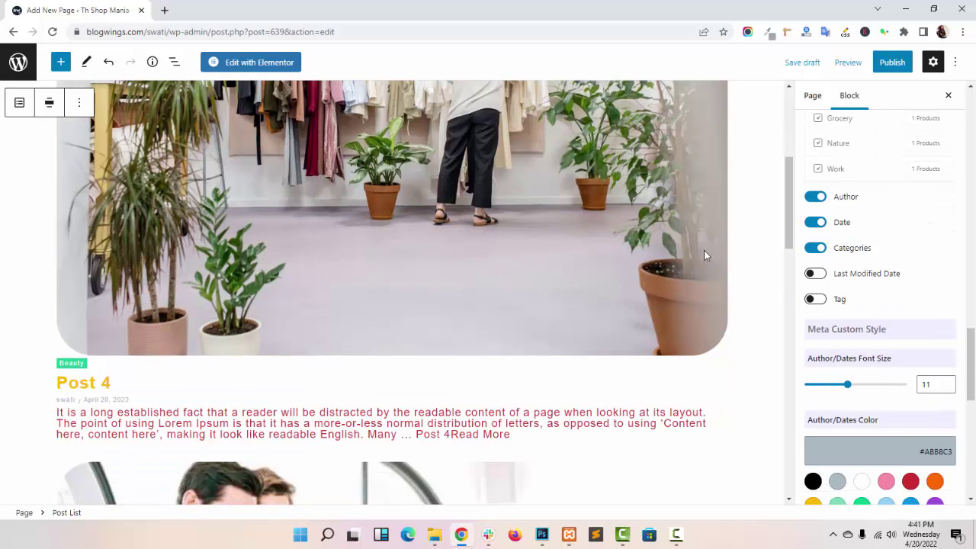
{"action": "left_click", "coordinate": [814, 274]}
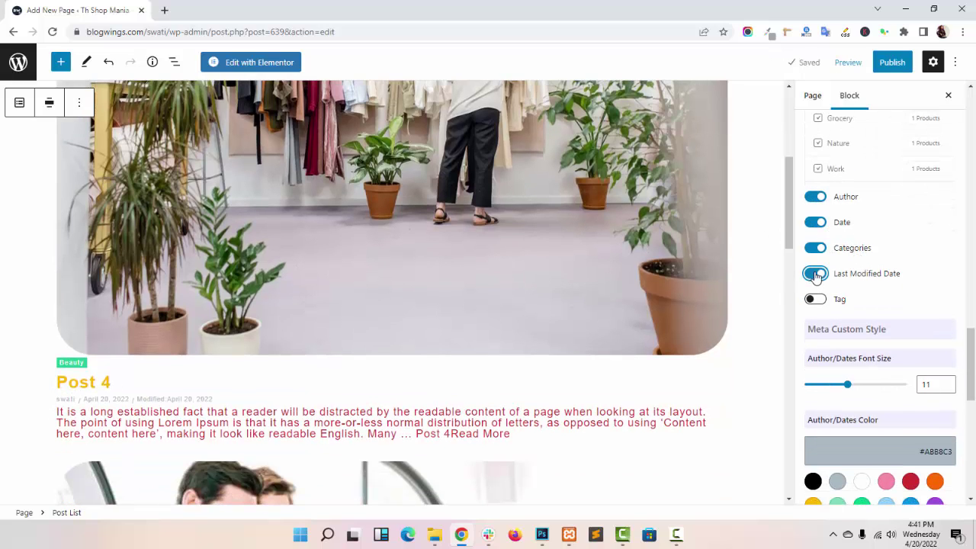
{"action": "left_click", "coordinate": [175, 401]}
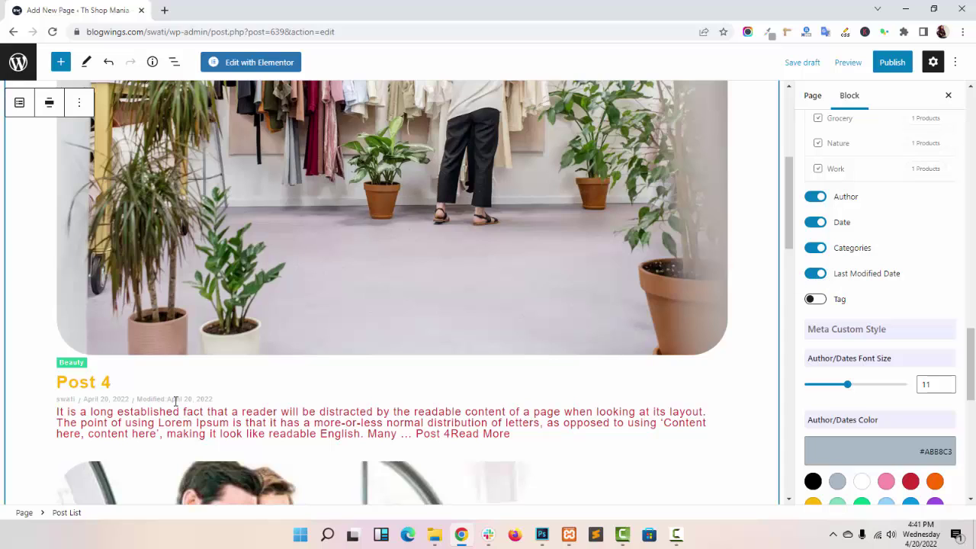
{"action": "left_click", "coordinate": [109, 397]}
{"action": "triple_click", "coordinate": [109, 398]}
{"action": "left_click", "coordinate": [816, 299]}
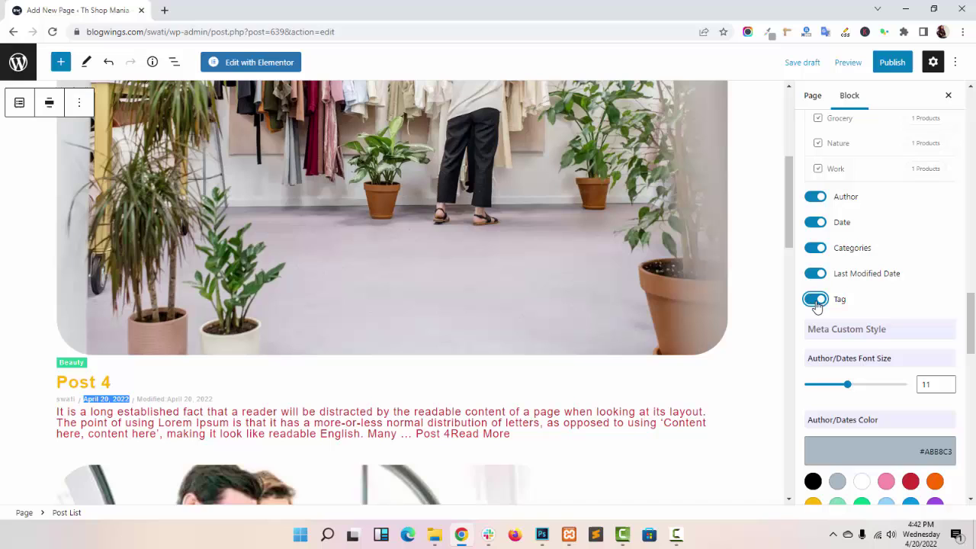
{"action": "left_click", "coordinate": [817, 302]}
- Enlarge the post list's author and date text to size 16
{"action": "scroll", "coordinate": [877, 357], "scroll_direction": "down", "scroll_amount": 2}
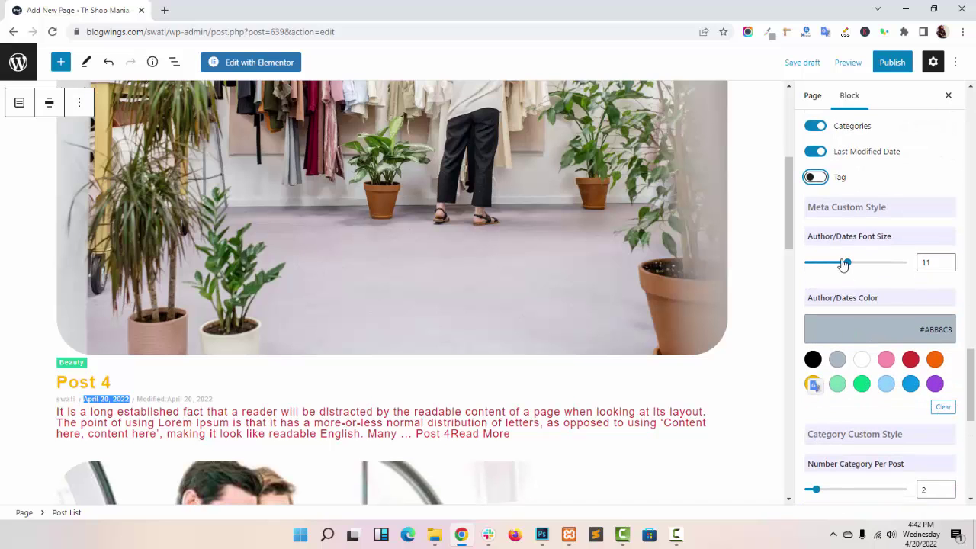
{"action": "left_click_drag", "start_coordinate": [844, 264], "coordinate": [866, 258]}
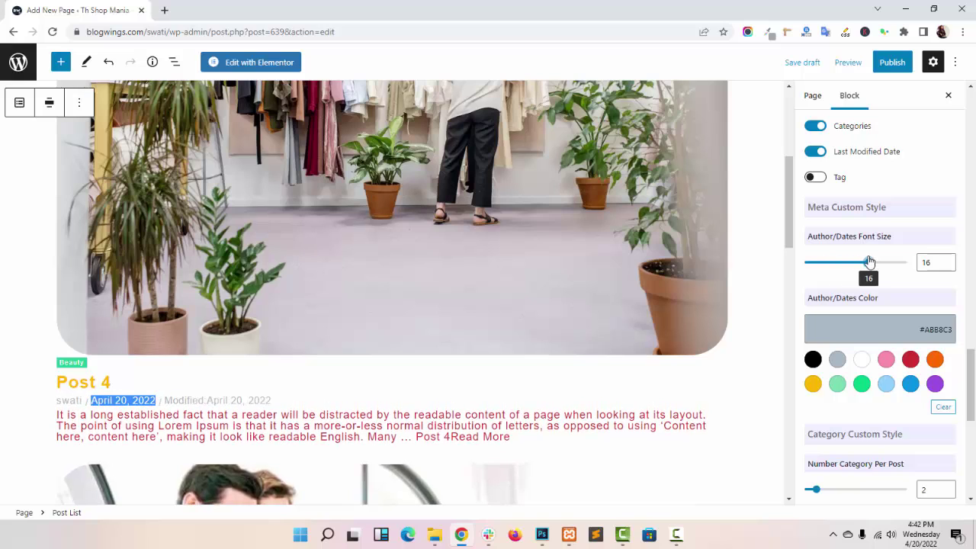
{"action": "scroll", "coordinate": [876, 284], "scroll_direction": "down", "scroll_amount": 3}
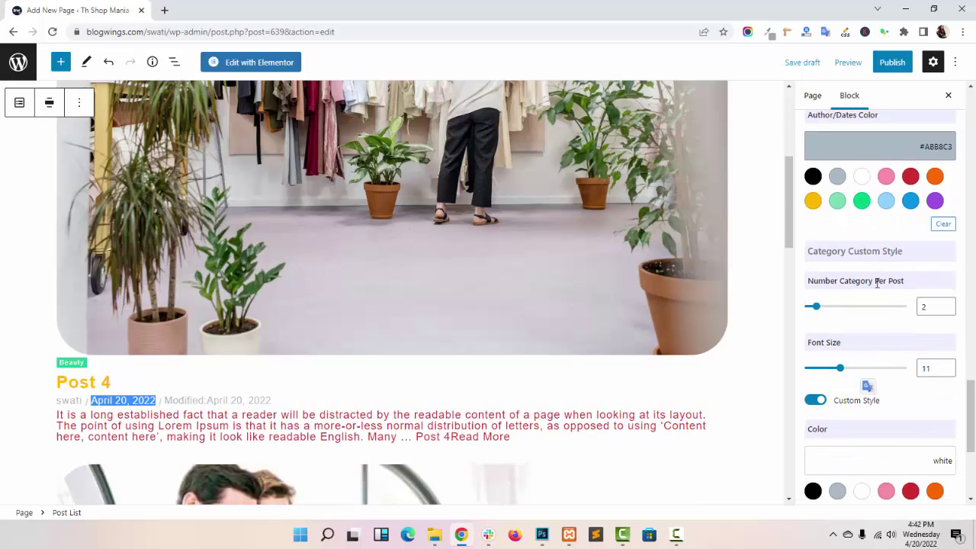
{"action": "left_click", "coordinate": [816, 307]}
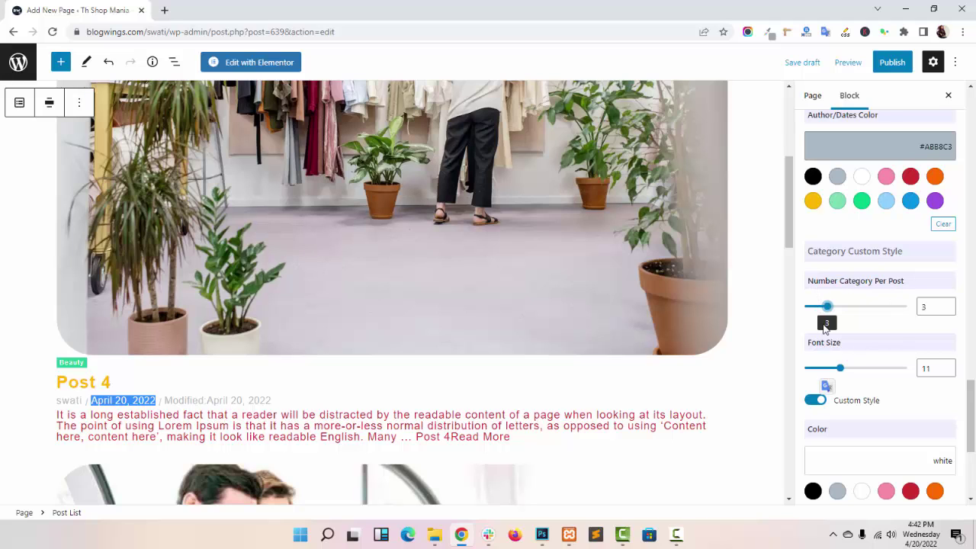
- Set the category badges to font size 20 with black text on a pink #f78da7 background
{"action": "scroll", "coordinate": [839, 335], "scroll_direction": "down", "scroll_amount": 2}
{"action": "left_click_drag", "start_coordinate": [841, 251], "coordinate": [872, 242]}
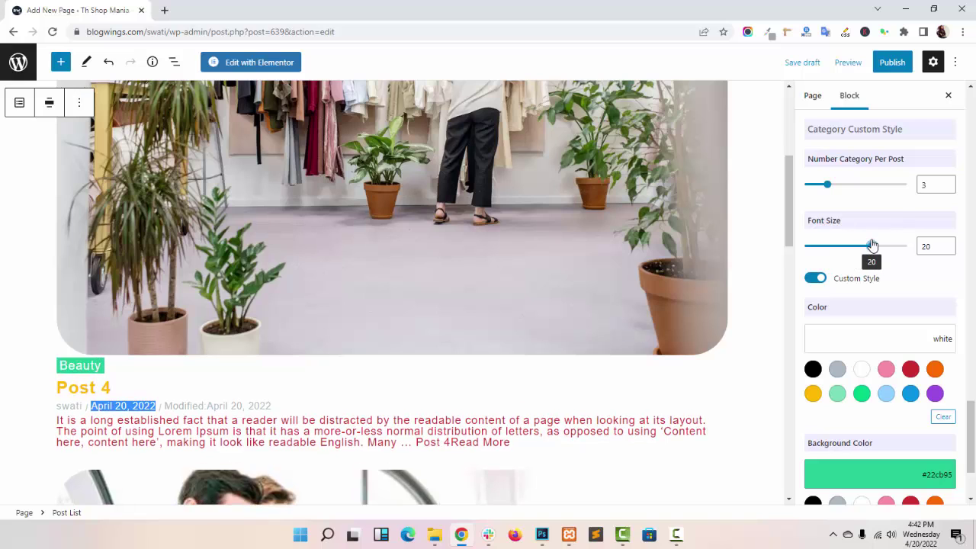
{"action": "scroll", "coordinate": [879, 297], "scroll_direction": "down", "scroll_amount": 2}
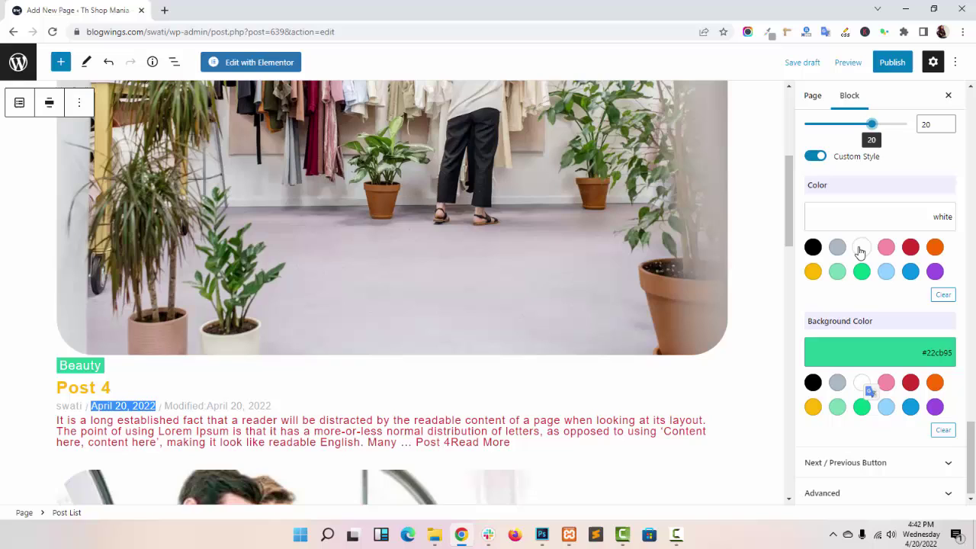
{"action": "left_click", "coordinate": [859, 251]}
{"action": "left_click", "coordinate": [812, 247]}
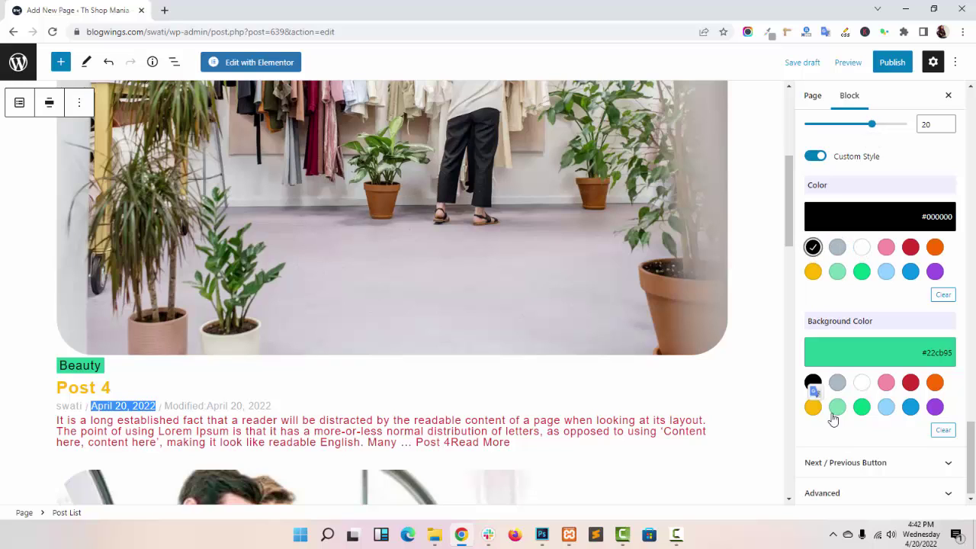
{"action": "left_click", "coordinate": [862, 383]}
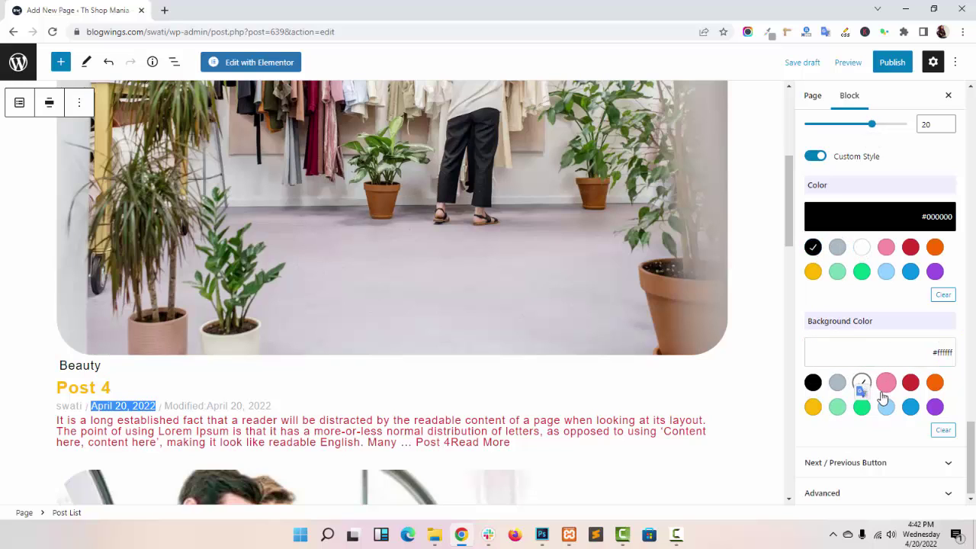
{"action": "left_click", "coordinate": [885, 382]}
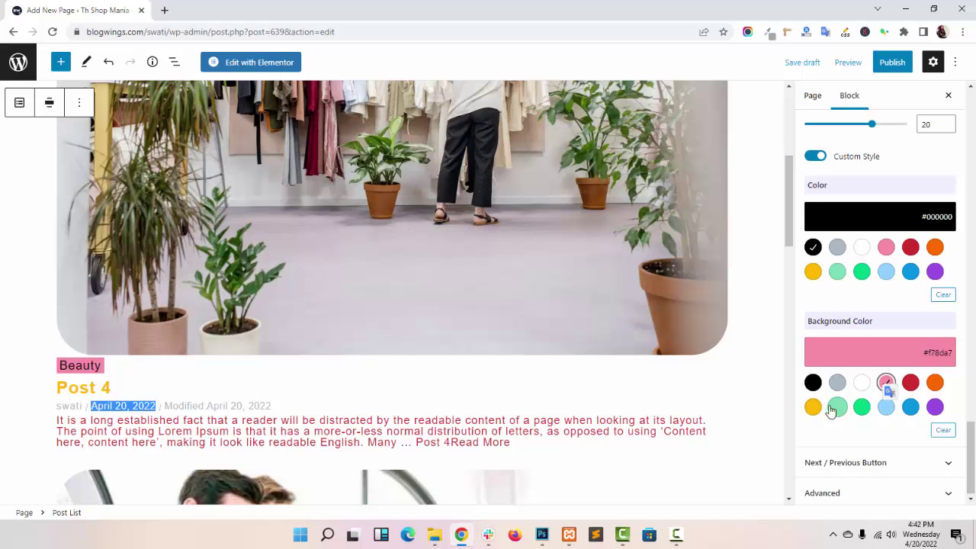
- Make the category badge text yellow and keep Next/Previous pagination turned on
{"action": "left_click", "coordinate": [876, 462]}
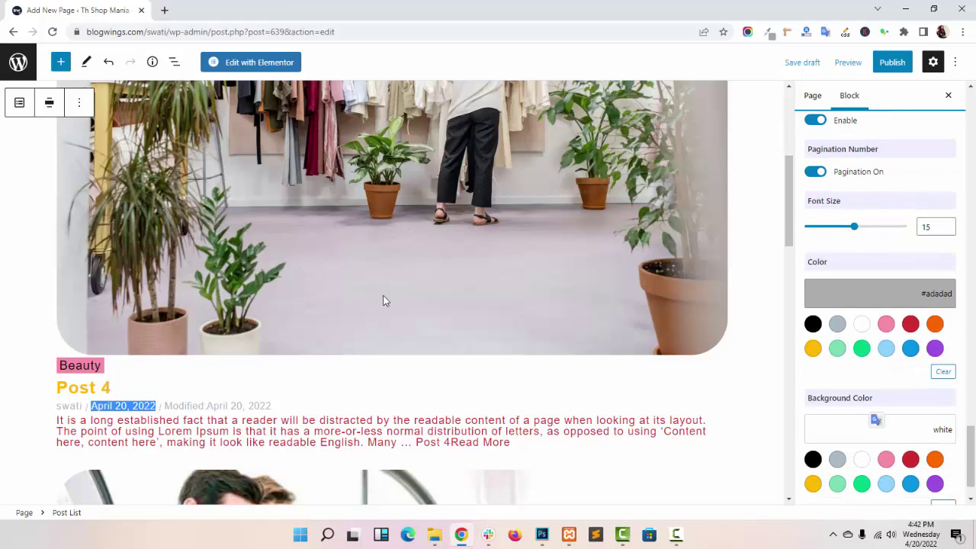
{"action": "scroll", "coordinate": [458, 320], "scroll_direction": "up", "scroll_amount": 1}
{"action": "scroll", "coordinate": [500, 333], "scroll_direction": "down", "scroll_amount": 15}
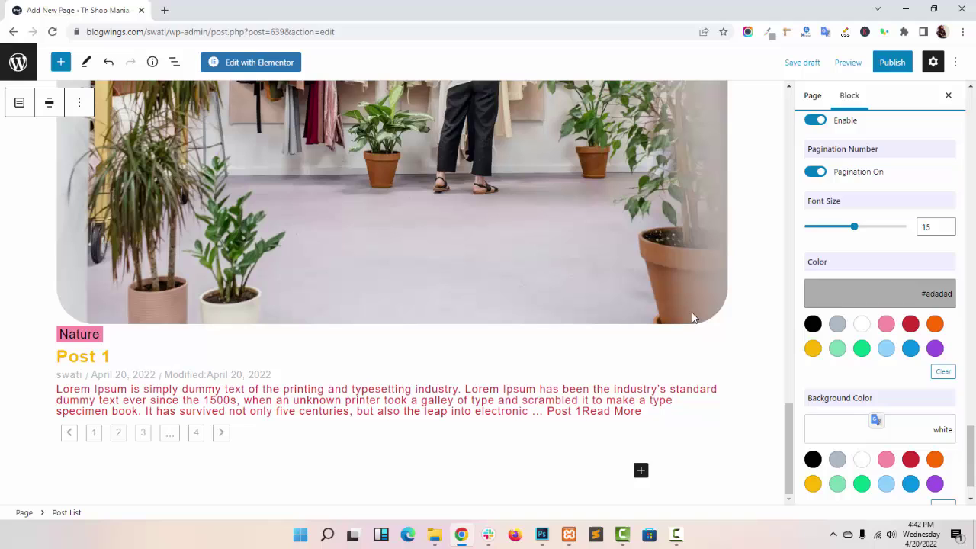
{"action": "scroll", "coordinate": [833, 276], "scroll_direction": "up", "scroll_amount": 1}
{"action": "scroll", "coordinate": [839, 271], "scroll_direction": "up", "scroll_amount": 1}
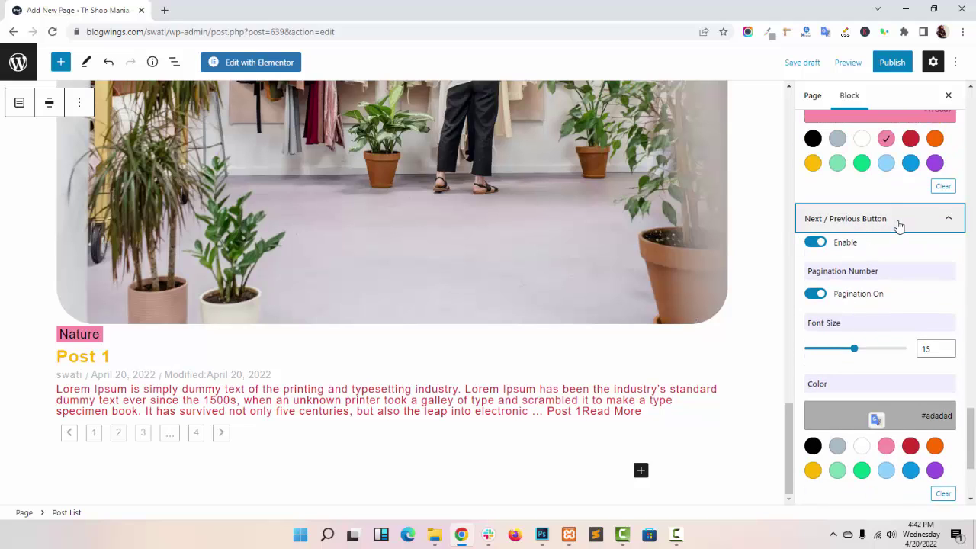
{"action": "left_click", "coordinate": [815, 242]}
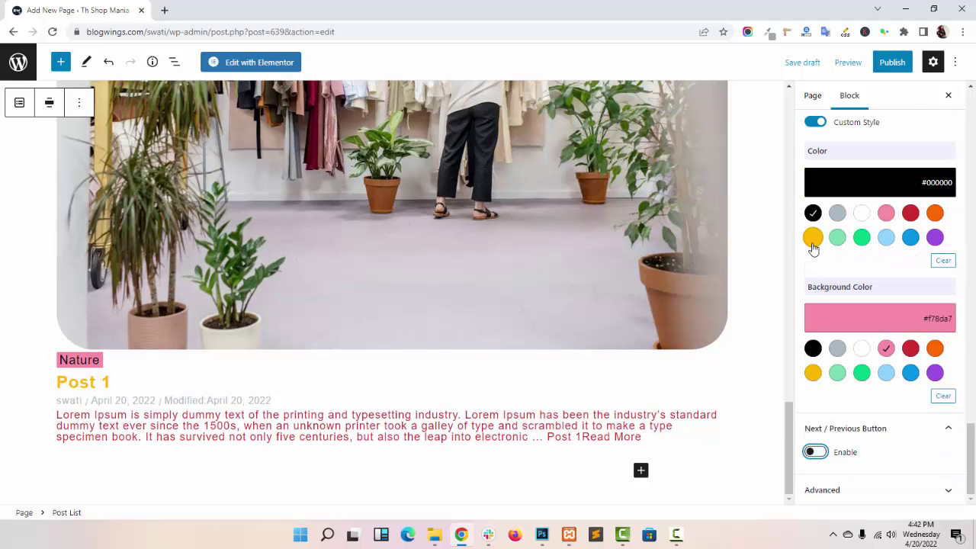
{"action": "left_click", "coordinate": [812, 239]}
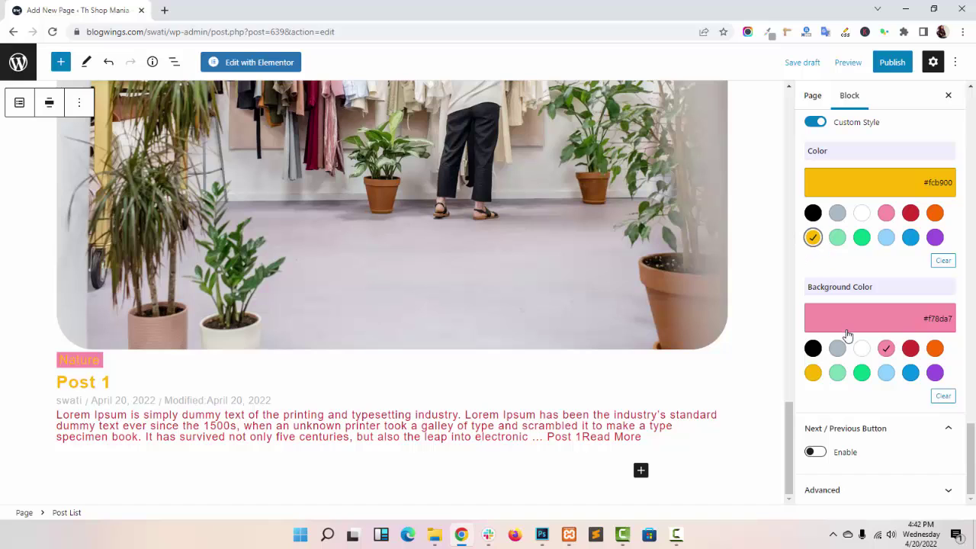
{"action": "left_click", "coordinate": [814, 451]}
- Show numbered pagination at font size 20 in pink #f78da7 on a white #ffffff background
{"action": "scroll", "coordinate": [889, 260], "scroll_direction": "down", "scroll_amount": 4}
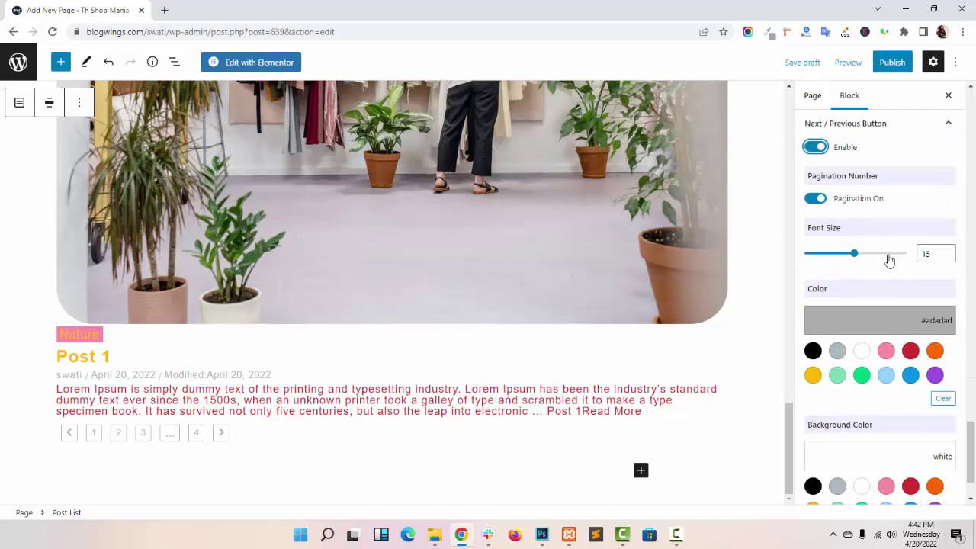
{"action": "scroll", "coordinate": [889, 260], "scroll_direction": "up", "scroll_amount": 1}
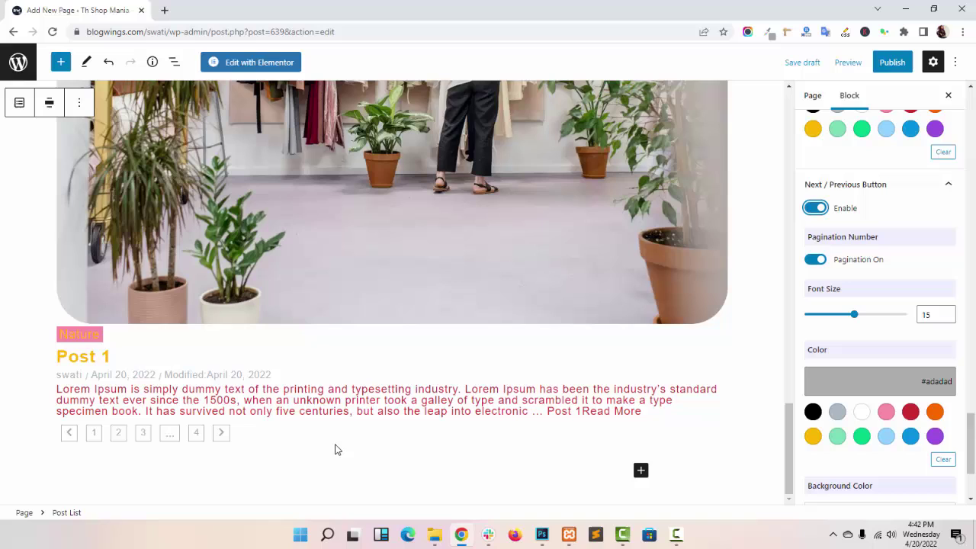
{"action": "left_click", "coordinate": [814, 260]}
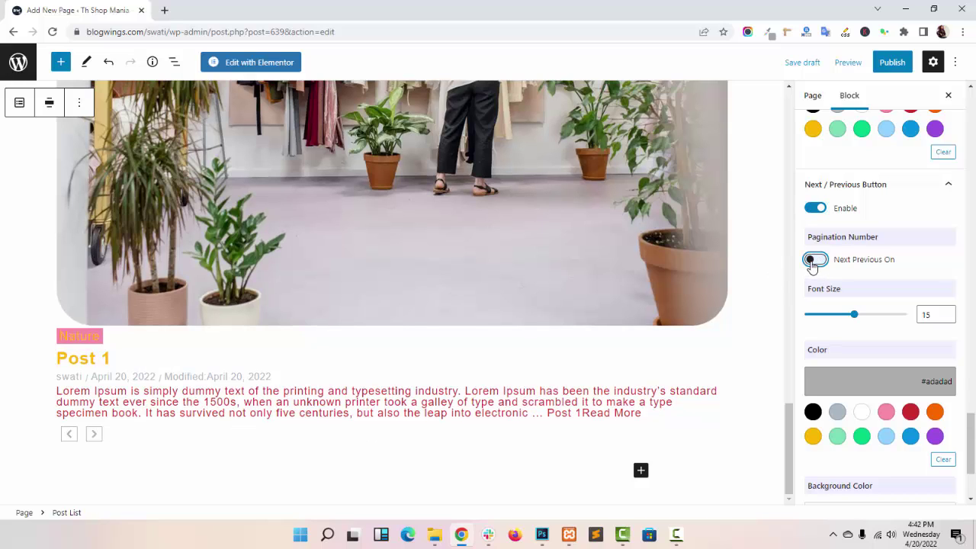
{"action": "left_click", "coordinate": [814, 260]}
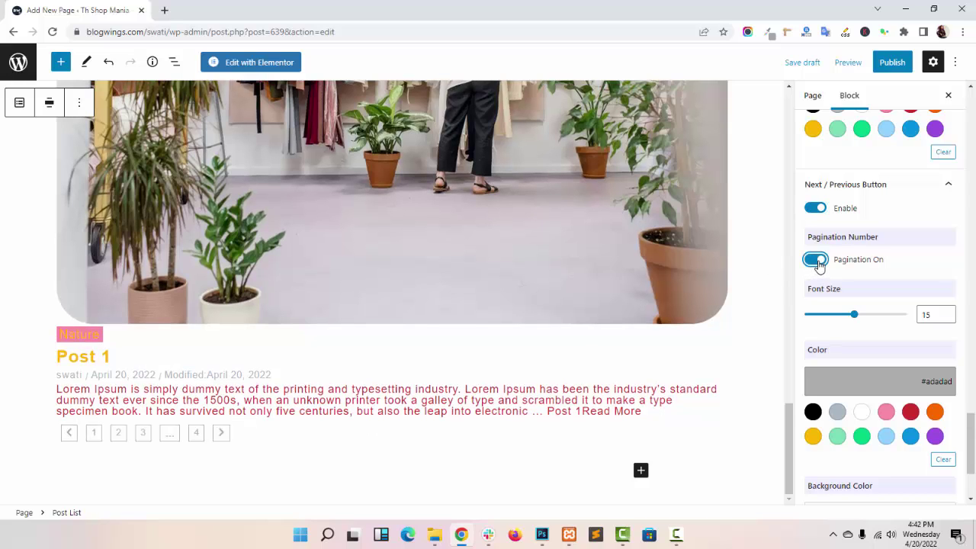
{"action": "left_click", "coordinate": [815, 260]}
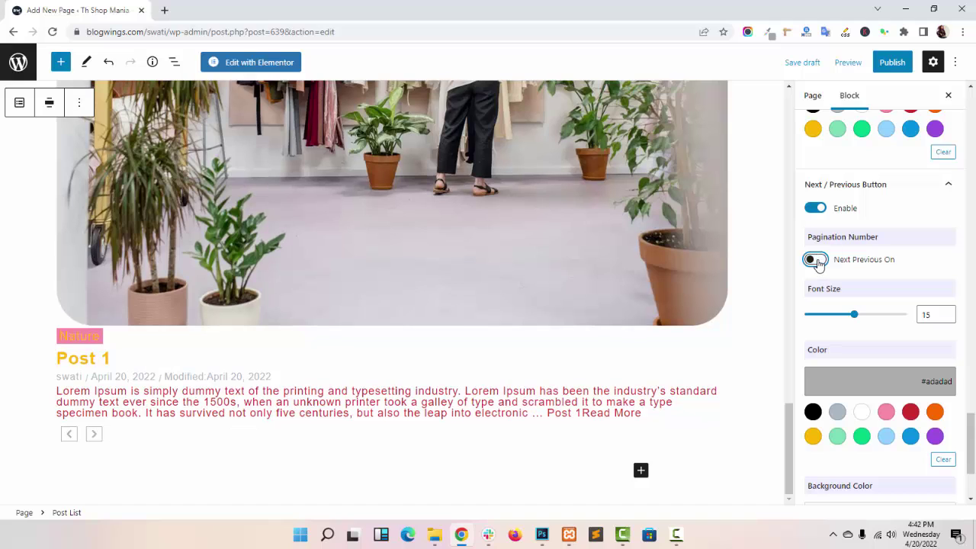
{"action": "left_click", "coordinate": [816, 260]}
{"action": "scroll", "coordinate": [874, 236], "scroll_direction": "down", "scroll_amount": 2}
{"action": "mouse_move", "coordinate": [854, 192]}
{"action": "left_mouse_down"}
{"action": "mouse_move", "coordinate": [827, 192]}
{"action": "mouse_move", "coordinate": [872, 190]}
{"action": "left_mouse_up"}
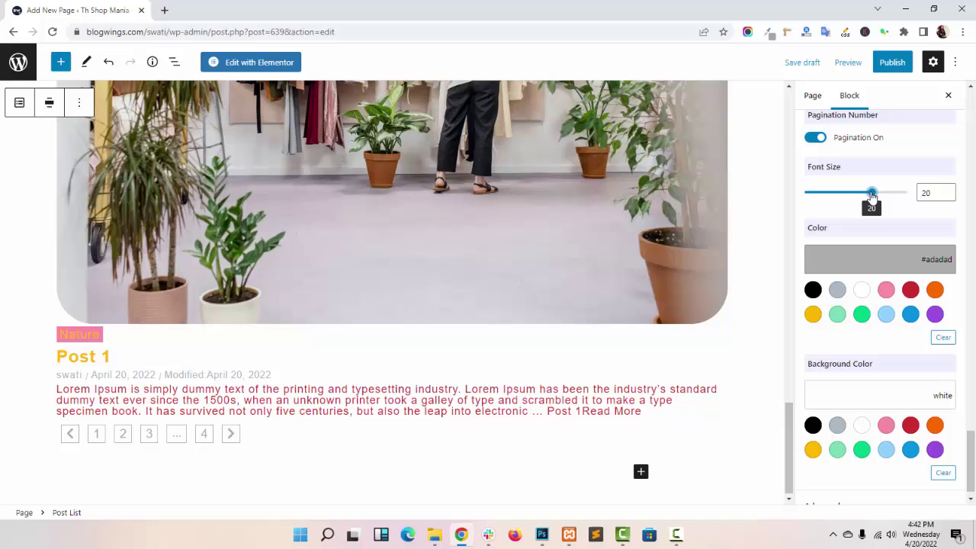
{"action": "left_click", "coordinate": [886, 289]}
{"action": "scroll", "coordinate": [861, 392], "scroll_direction": "down", "scroll_amount": 1}
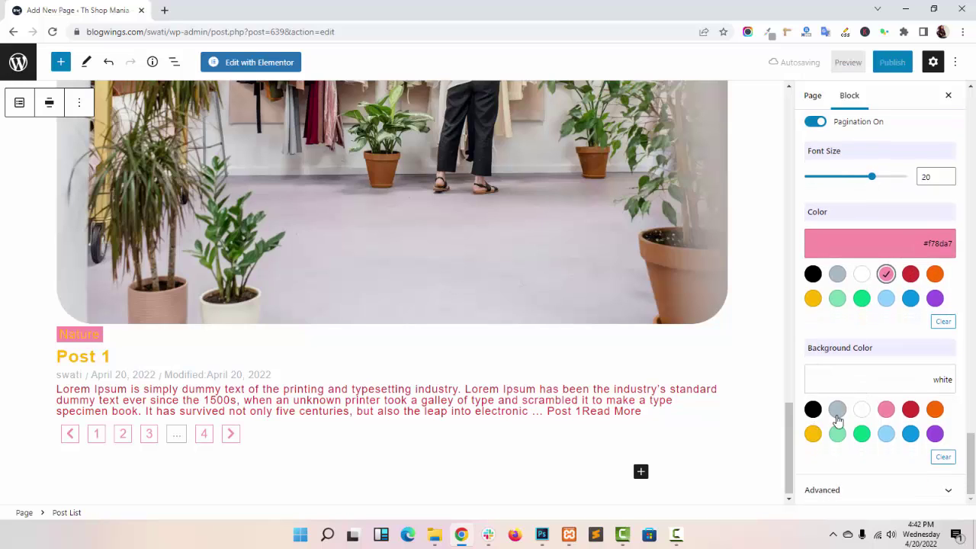
{"action": "left_click", "coordinate": [860, 410]}
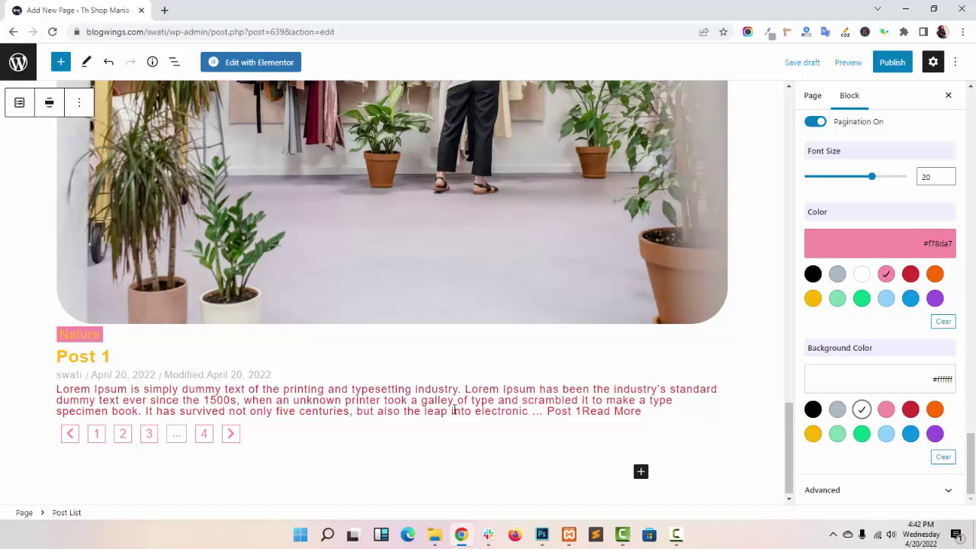
{"action": "scroll", "coordinate": [864, 233], "scroll_direction": "up", "scroll_amount": 3}
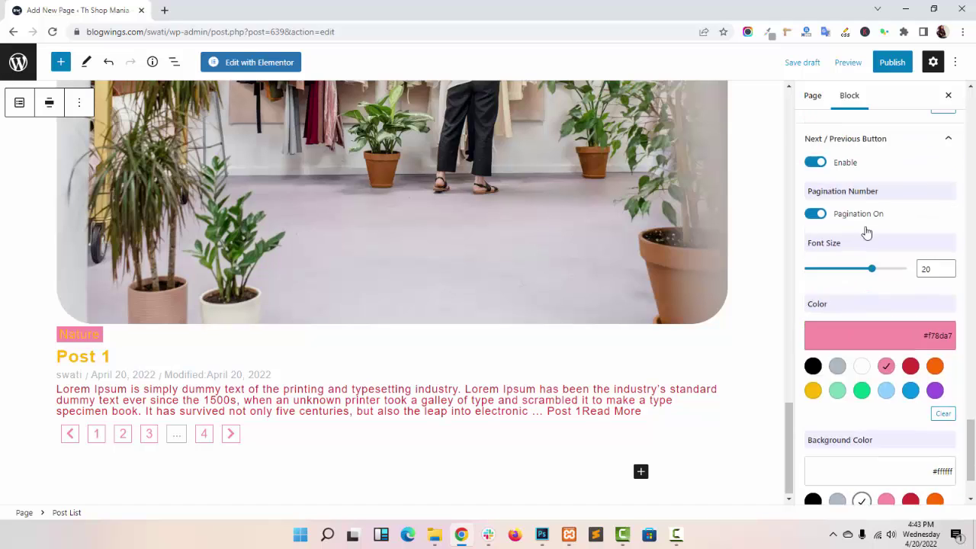
{"action": "left_click", "coordinate": [888, 232]}
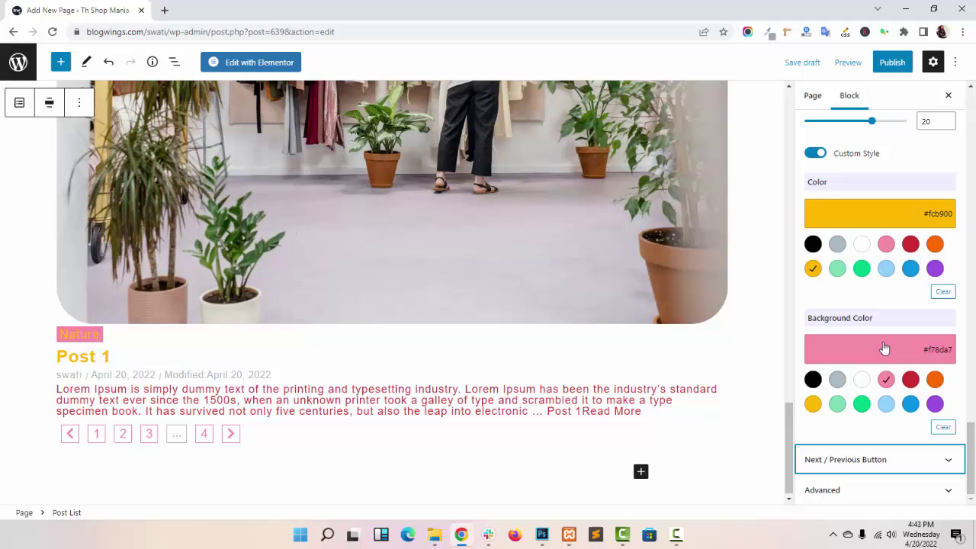
- Check the block's Advanced CSS class field, then publish the 'Post List Block' page
{"action": "left_click", "coordinate": [893, 494]}
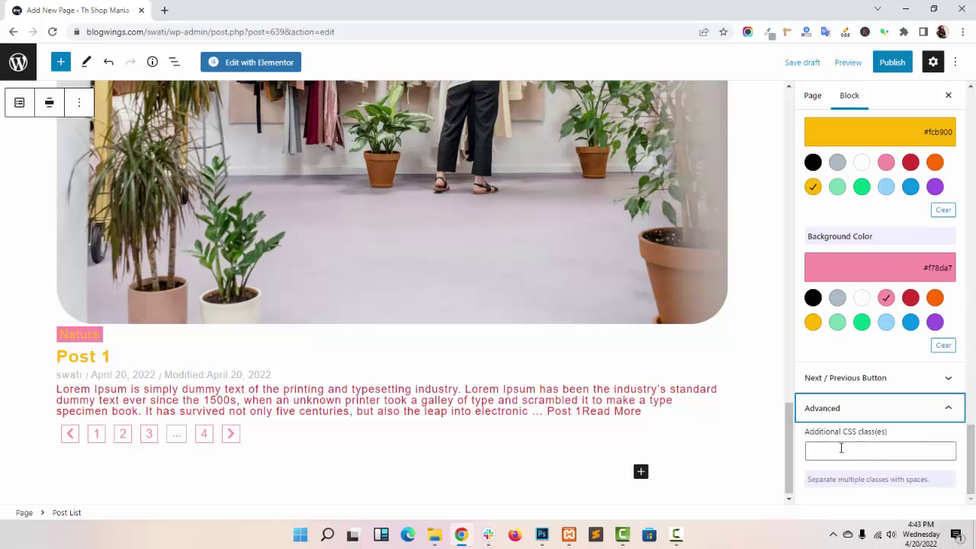
{"action": "left_click", "coordinate": [884, 453]}
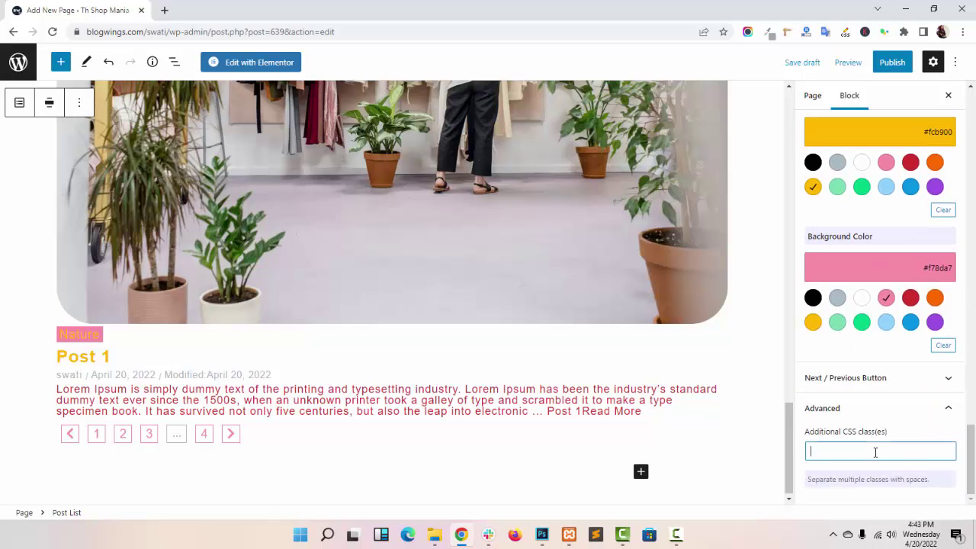
{"action": "scroll", "coordinate": [882, 458], "scroll_direction": "up", "scroll_amount": 5}
{"action": "scroll", "coordinate": [882, 457], "scroll_direction": "up", "scroll_amount": 15}
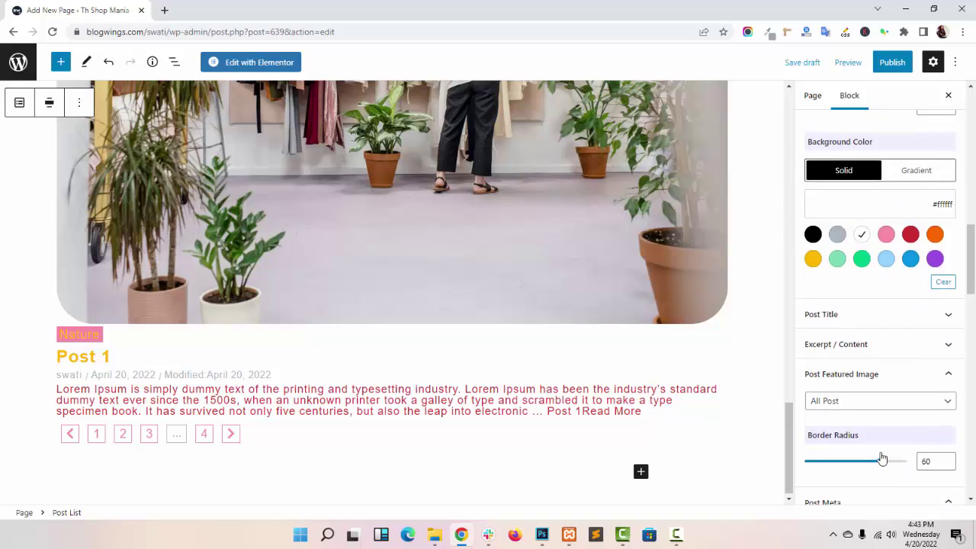
{"action": "scroll", "coordinate": [628, 374], "scroll_direction": "up", "scroll_amount": 20}
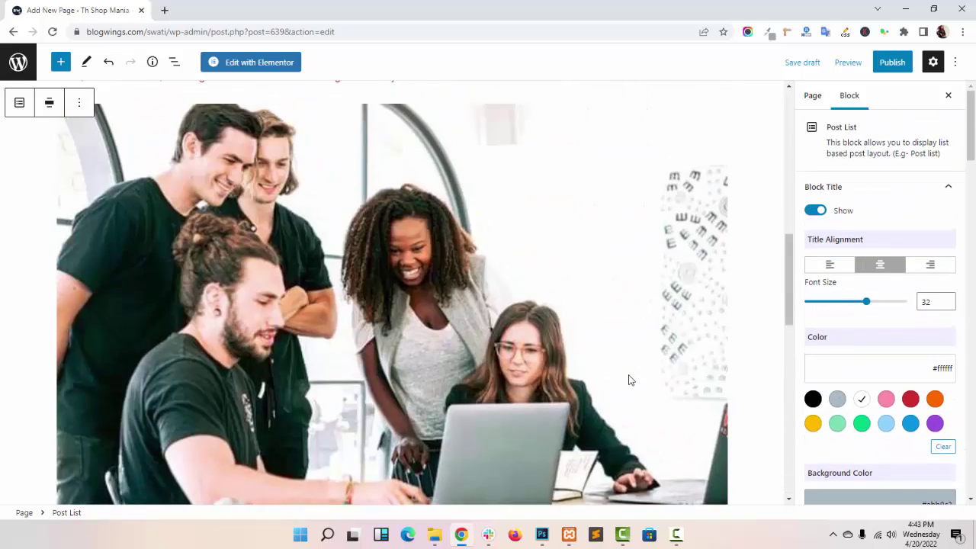
{"action": "scroll", "coordinate": [628, 374], "scroll_direction": "up", "scroll_amount": 5}
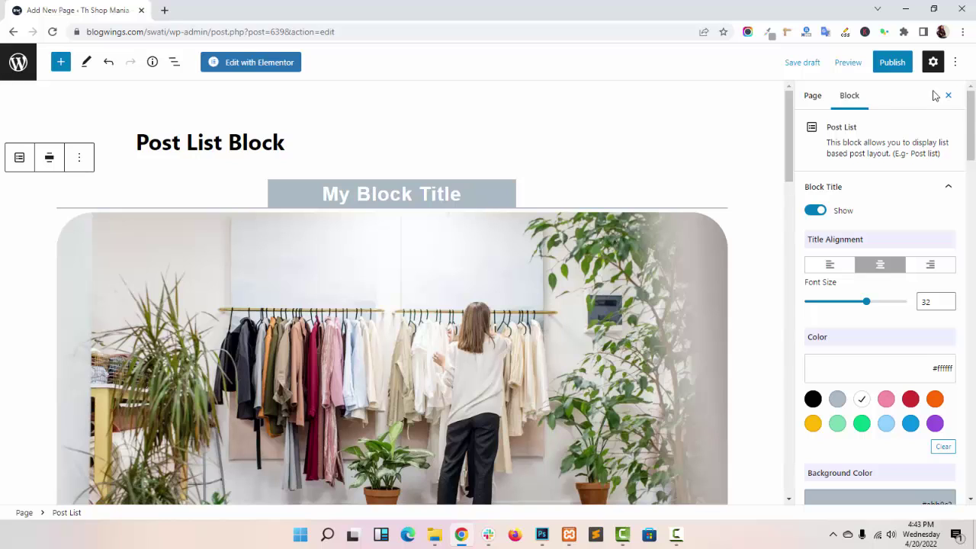
{"action": "left_click", "coordinate": [891, 62]}
{"action": "left_click", "coordinate": [853, 62]}
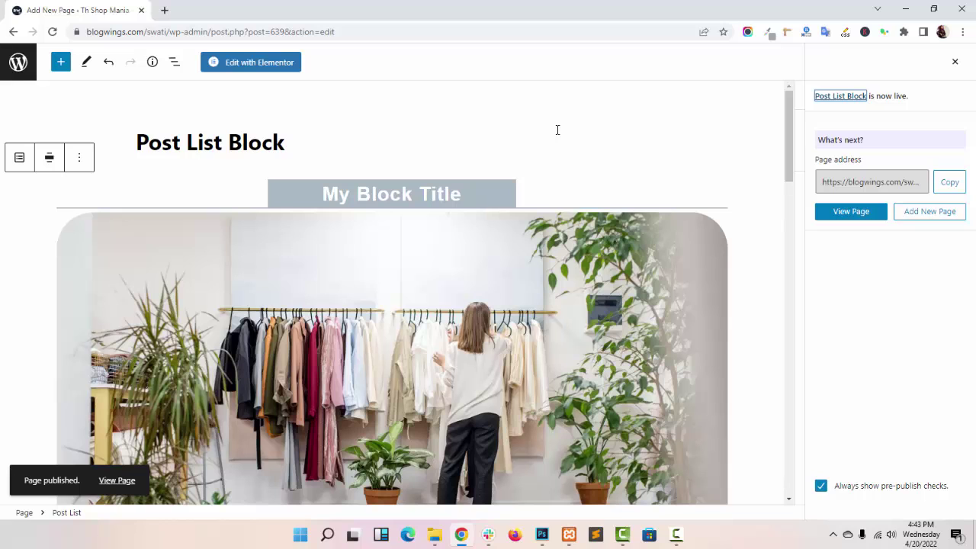
- View the live 'Post List Block' page and scroll through its styled post list
{"action": "left_click", "coordinate": [855, 214]}
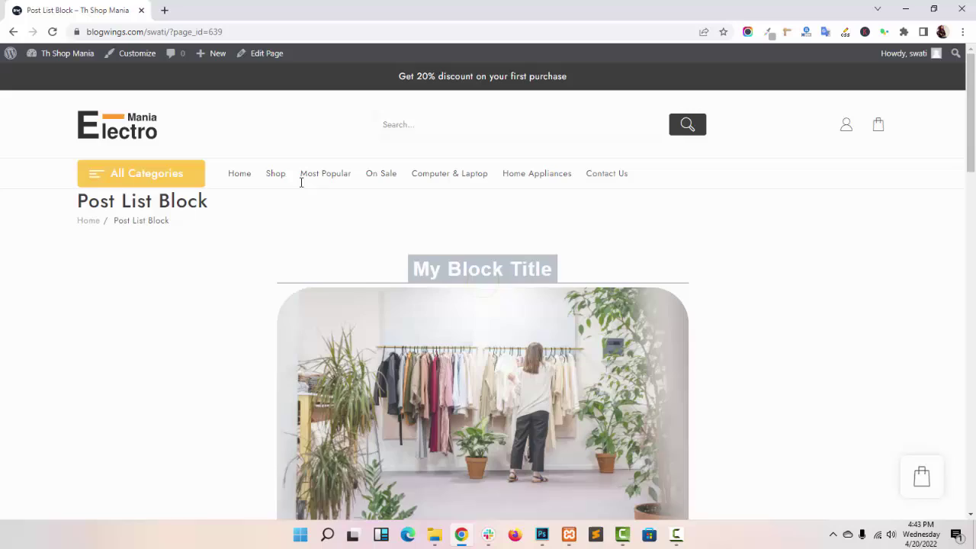
{"action": "scroll", "coordinate": [798, 267], "scroll_direction": "down", "scroll_amount": 4}
{"action": "scroll", "coordinate": [795, 270], "scroll_direction": "down", "scroll_amount": 9}
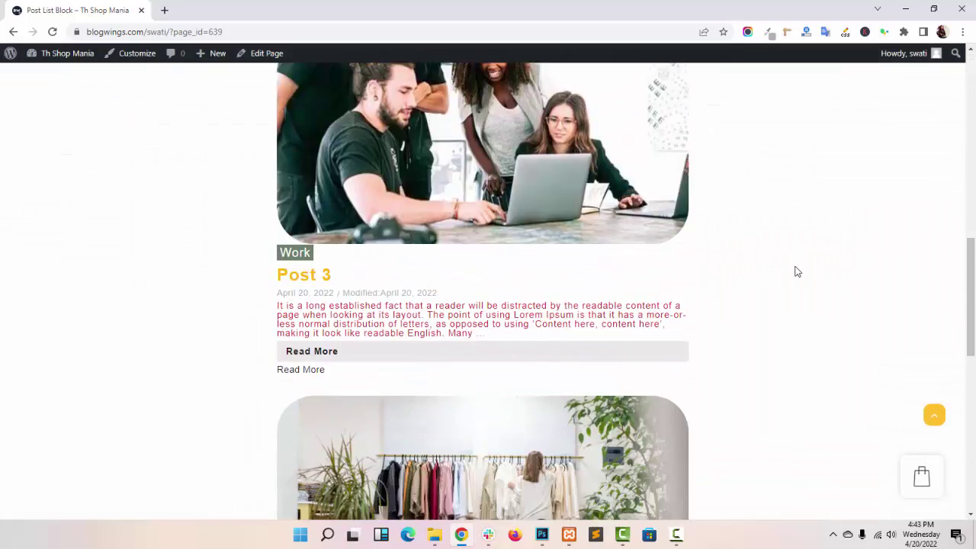